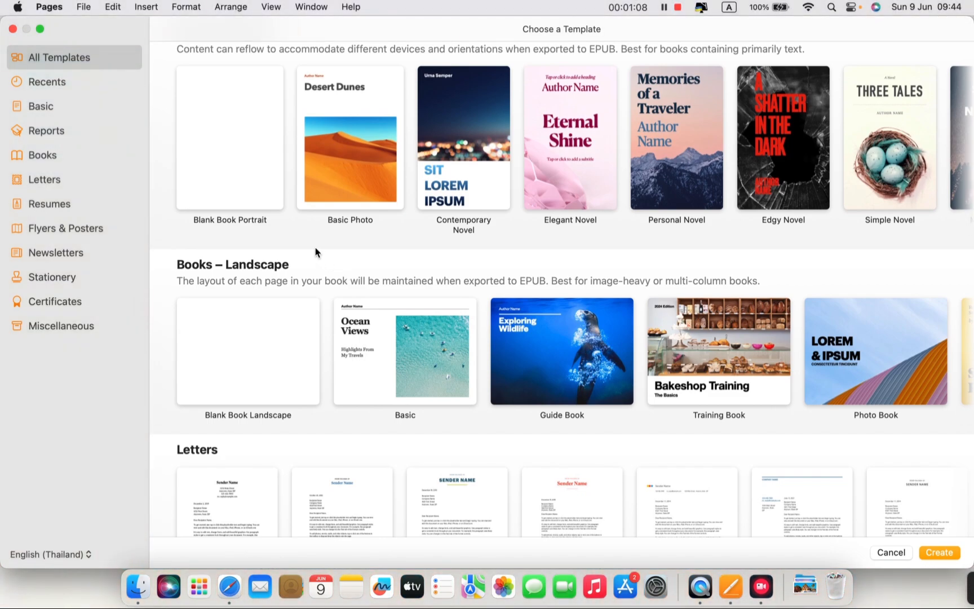
Create a new document from the Contemporary Report template and expand its window to full screen.
{"action": "scroll", "coordinate": [329, 241], "scroll_direction": "up", "scroll_amount": 10}
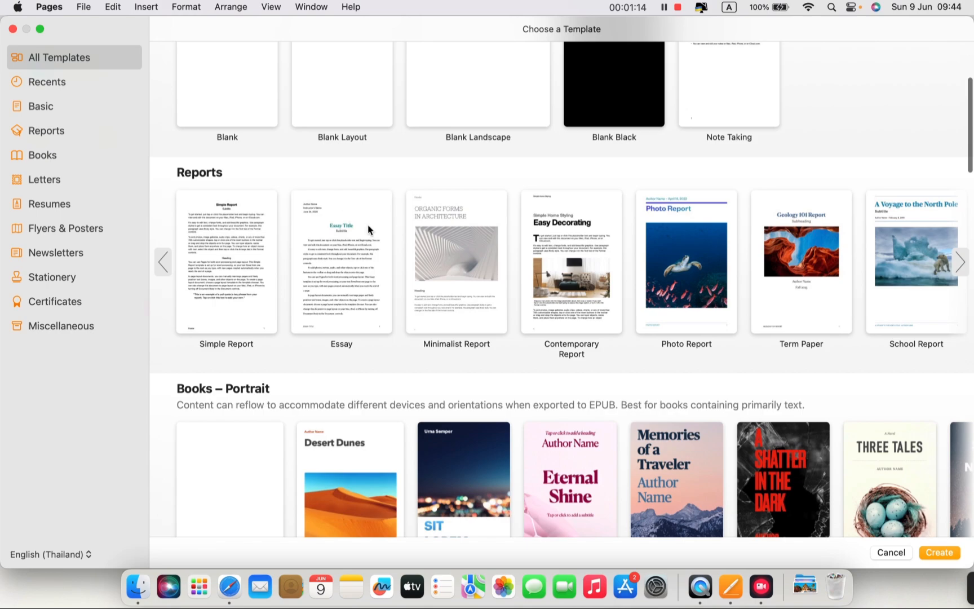
{"action": "left_click", "coordinate": [581, 265]}
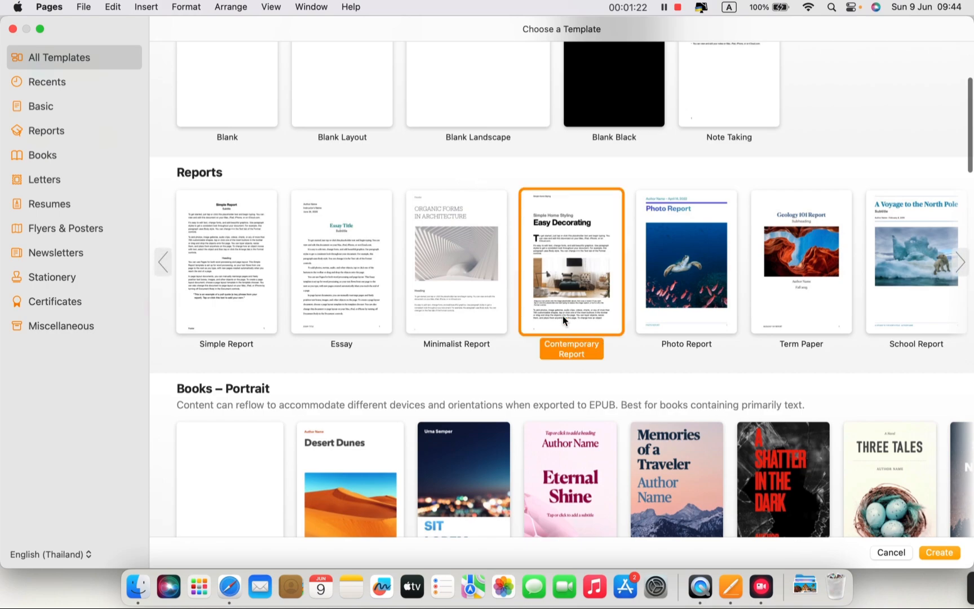
{"action": "double_click", "coordinate": [564, 313]}
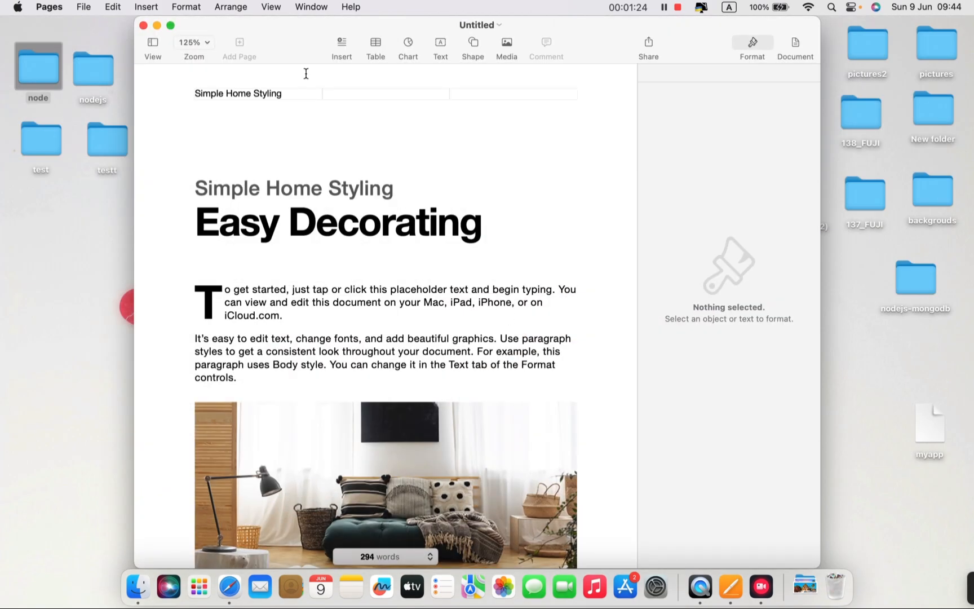
{"action": "left_click", "coordinate": [171, 27]}
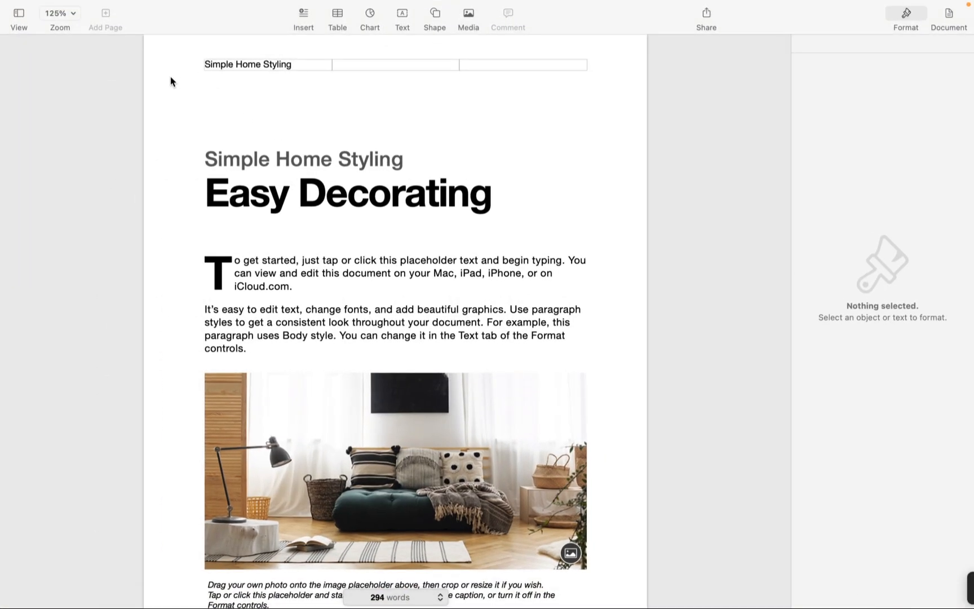
Examine the template's layout and the formatting options offered for its body paragraphs and the living room photo.
{"action": "scroll", "coordinate": [397, 163], "scroll_direction": "down", "scroll_amount": 3}
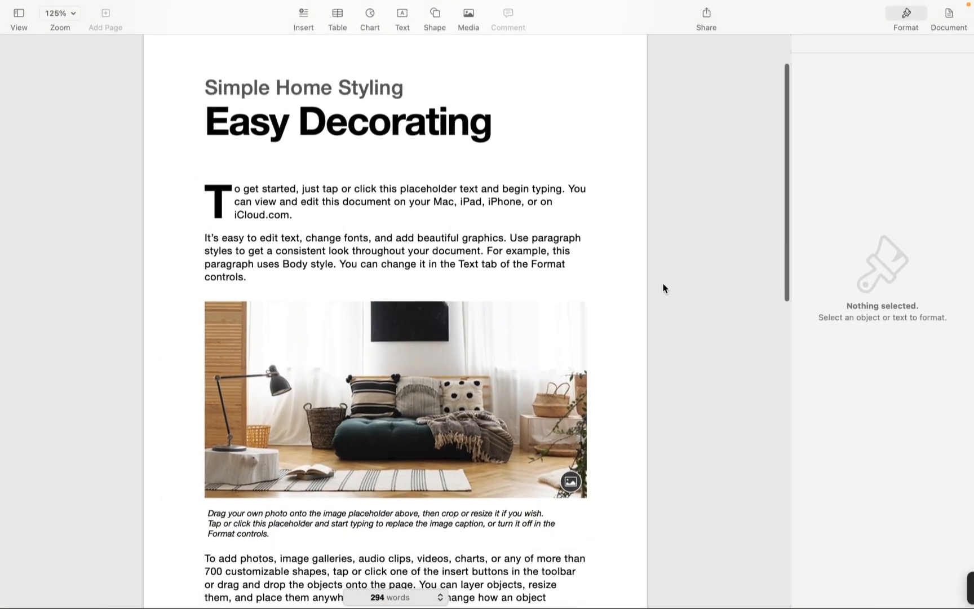
{"action": "scroll", "coordinate": [411, 260], "scroll_direction": "down", "scroll_amount": 8}
{"action": "scroll", "coordinate": [578, 237], "scroll_direction": "up", "scroll_amount": 8}
{"action": "triple_click", "coordinate": [578, 238]}
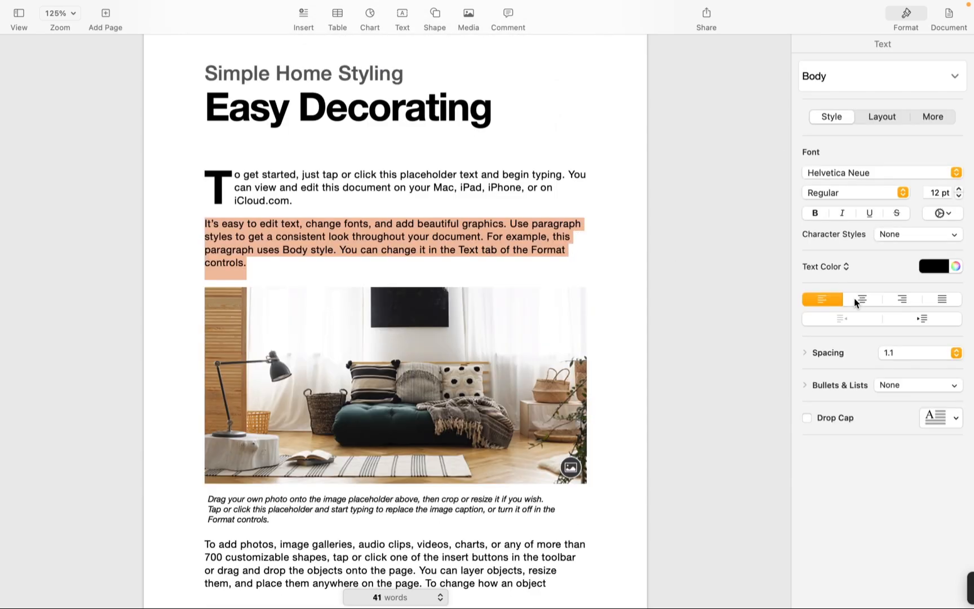
{"action": "mouse_move", "coordinate": [143, 3]}
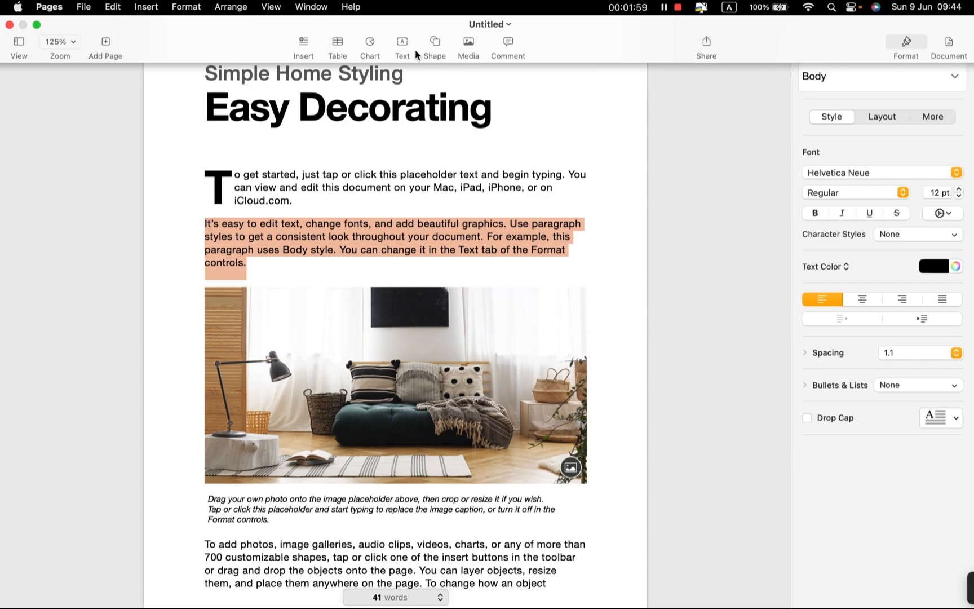
{"action": "left_click", "coordinate": [692, 152]}
{"action": "left_click", "coordinate": [439, 377]}
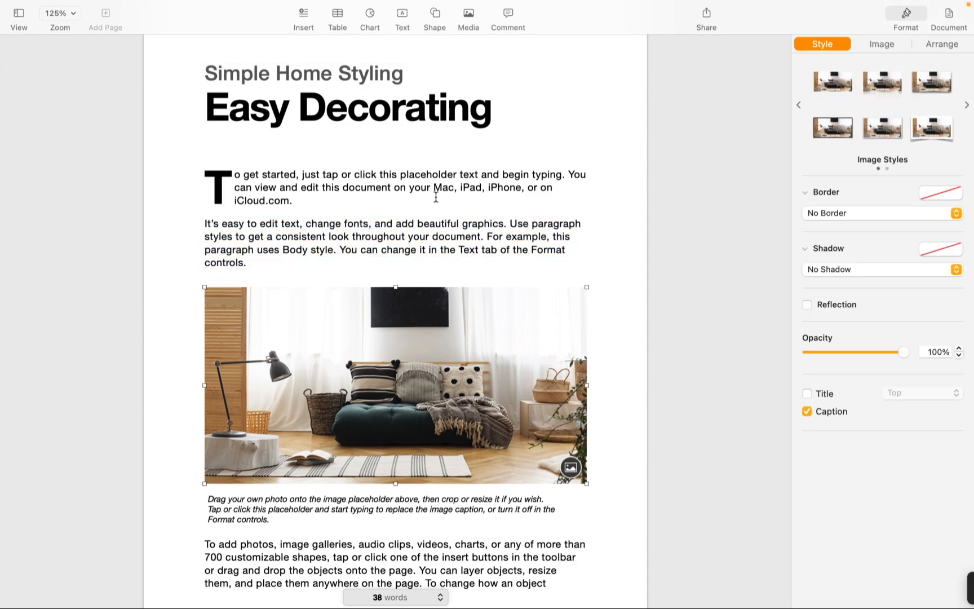
{"action": "left_click", "coordinate": [434, 199]}
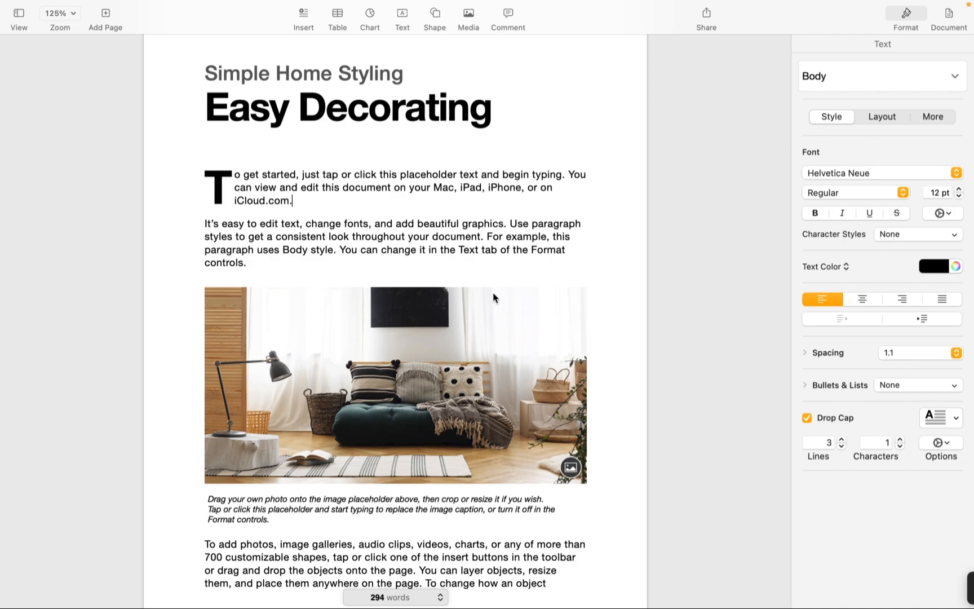
Try centred, justified, left and right alignment on the "Easy Decorating" title.
{"action": "left_click", "coordinate": [491, 112]}
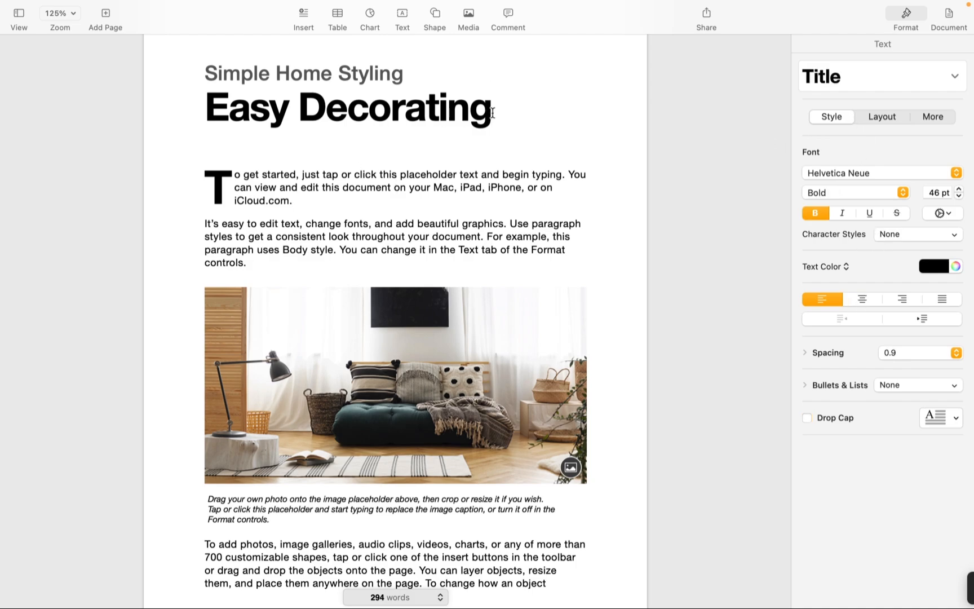
{"action": "triple_click", "coordinate": [491, 113]}
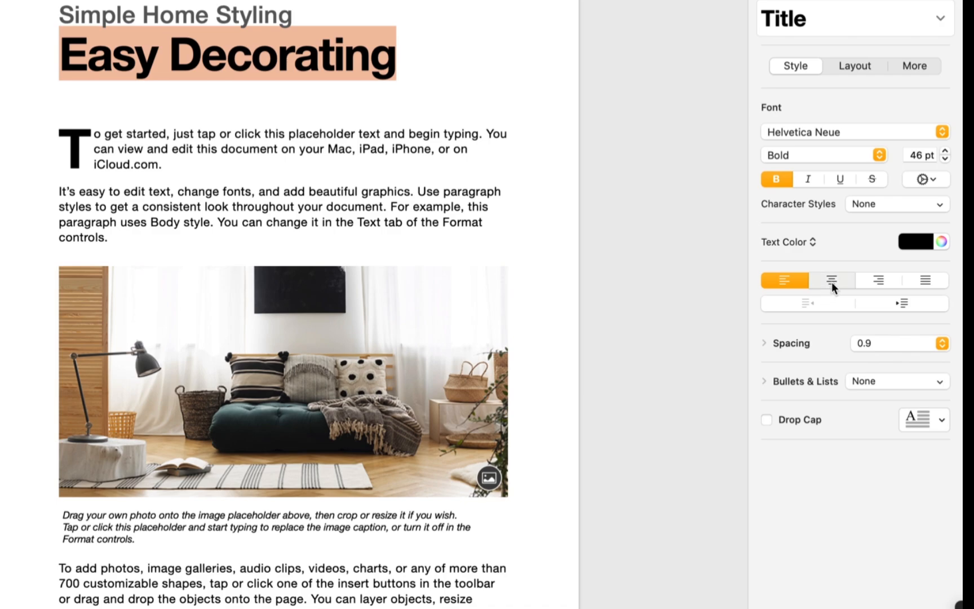
{"action": "left_click", "coordinate": [832, 282]}
{"action": "left_click", "coordinate": [868, 280]}
{"action": "left_click", "coordinate": [795, 281]}
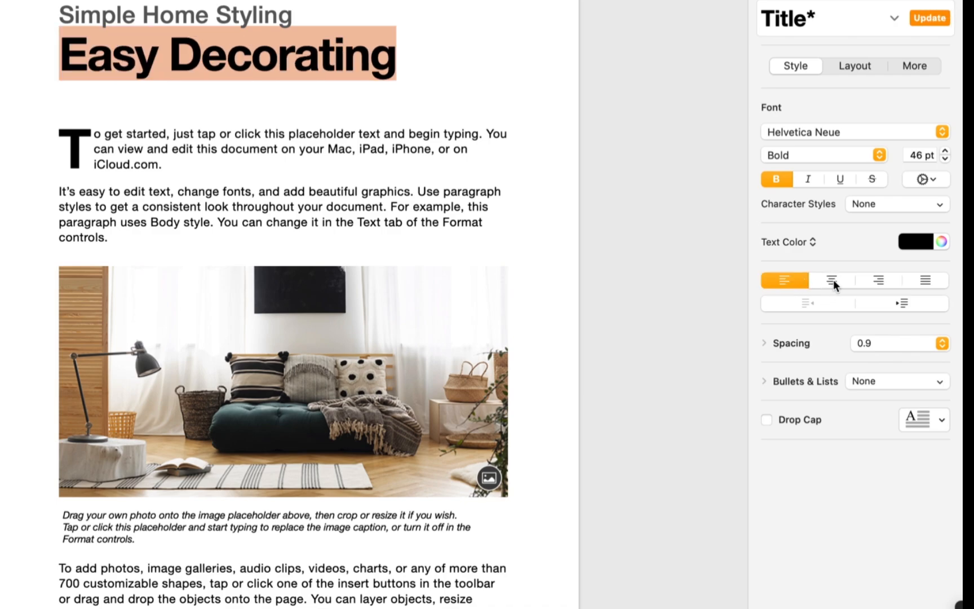
{"action": "left_click", "coordinate": [833, 280]}
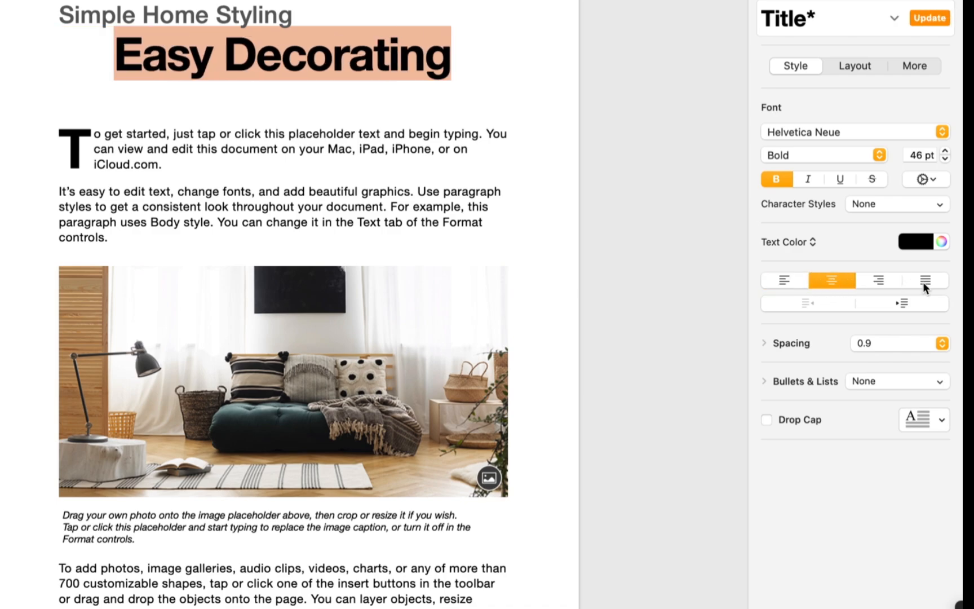
{"action": "left_click", "coordinate": [923, 282]}
{"action": "left_click", "coordinate": [877, 281]}
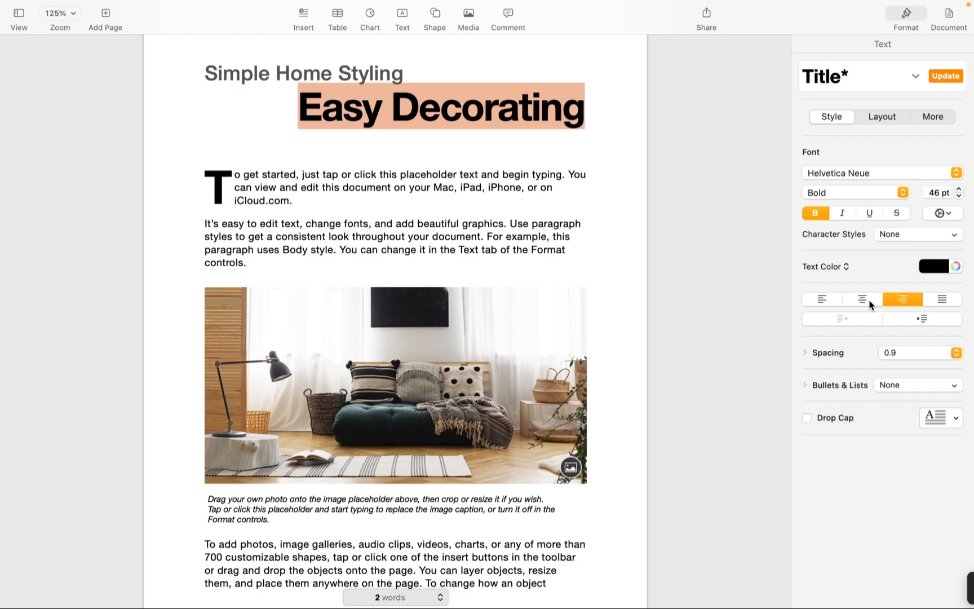
{"action": "left_click", "coordinate": [862, 299]}
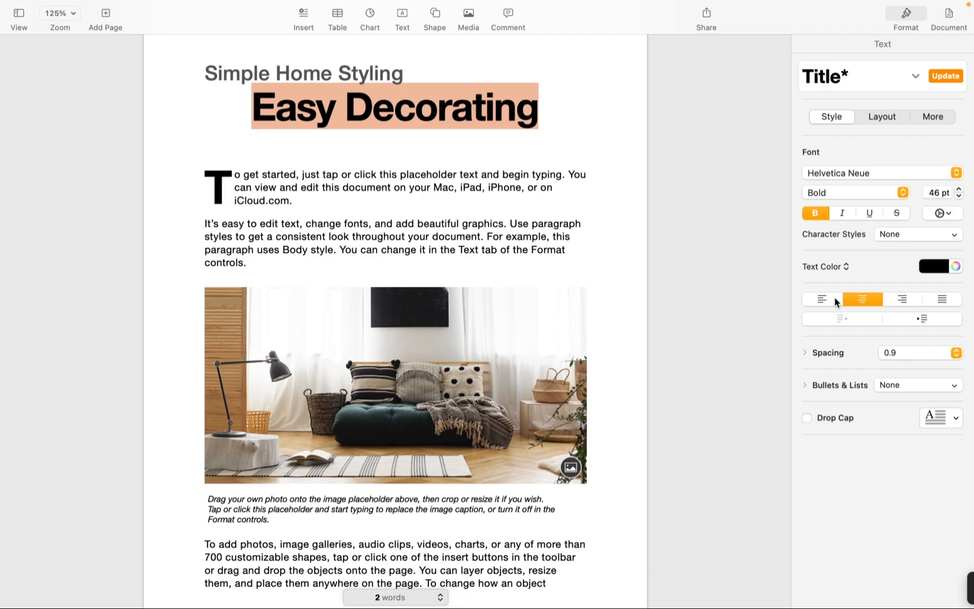
{"action": "left_click", "coordinate": [821, 299]}
{"action": "left_click", "coordinate": [901, 299]}
Try different combinations of bold, italic and underline on the "Easy Decorating" title.
{"action": "left_click", "coordinate": [841, 213]}
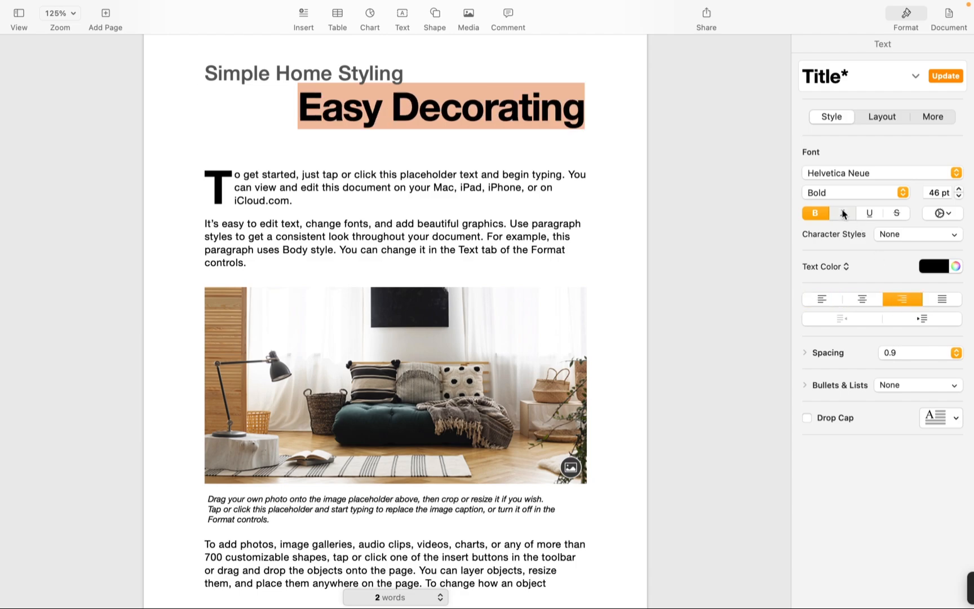
{"action": "key", "text": "super+u"}
{"action": "left_click", "coordinate": [842, 213]}
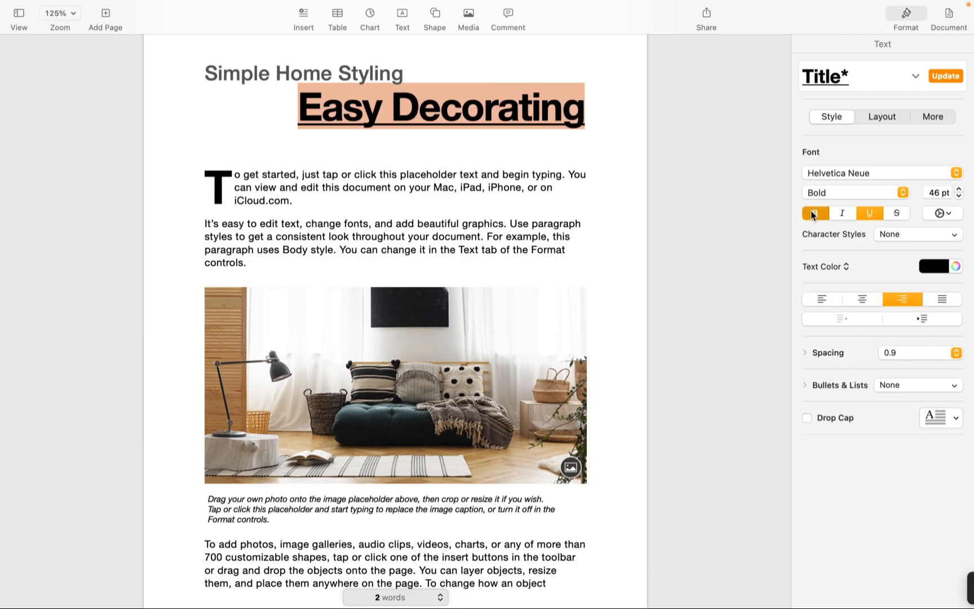
{"action": "left_click", "coordinate": [810, 211]}
{"action": "left_click", "coordinate": [839, 212]}
{"action": "left_click", "coordinate": [812, 213]}
{"action": "left_click", "coordinate": [863, 212]}
{"action": "left_click", "coordinate": [843, 212]}
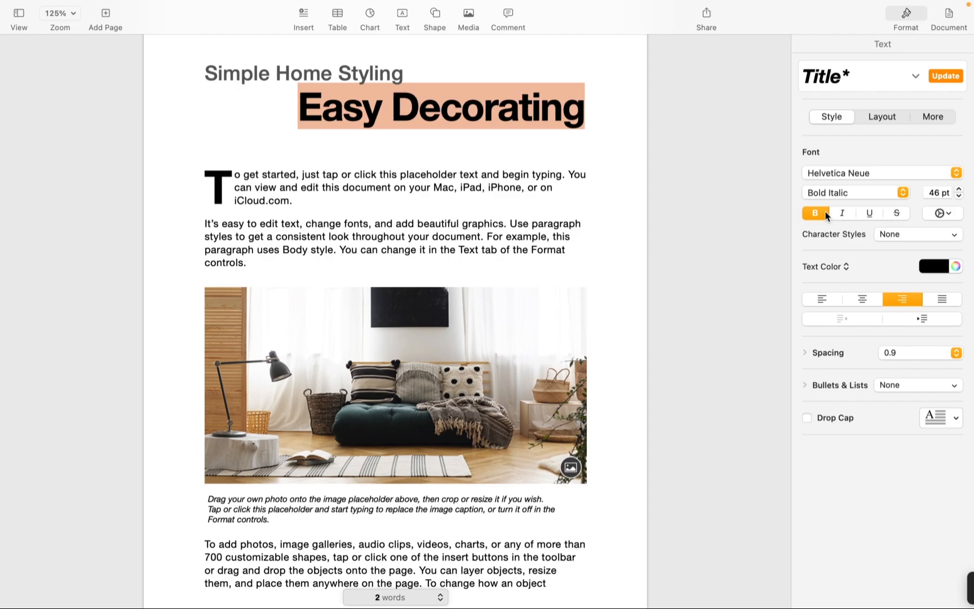
{"action": "left_click", "coordinate": [826, 214]}
{"action": "left_click", "coordinate": [839, 213]}
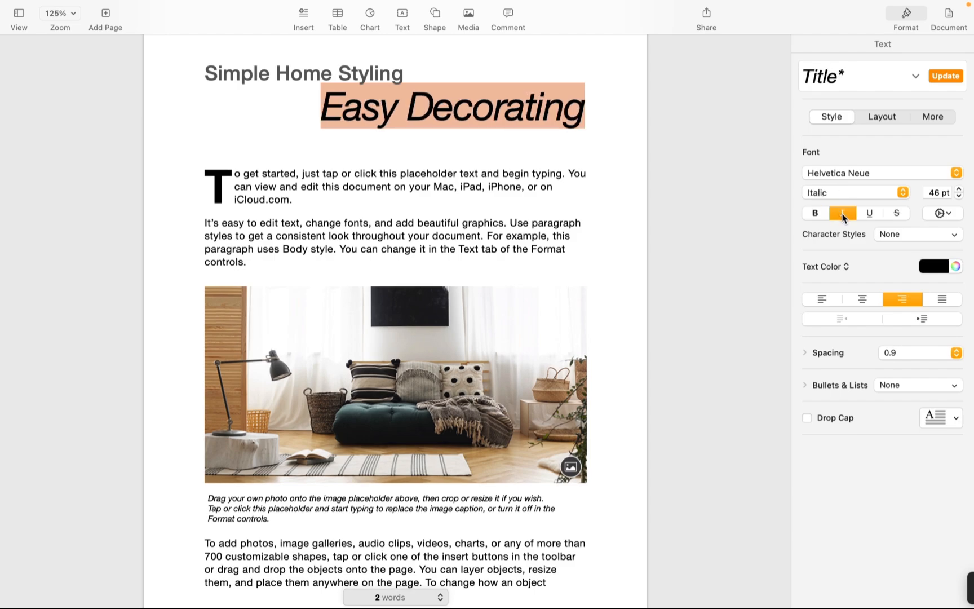
{"action": "left_click", "coordinate": [868, 215]}
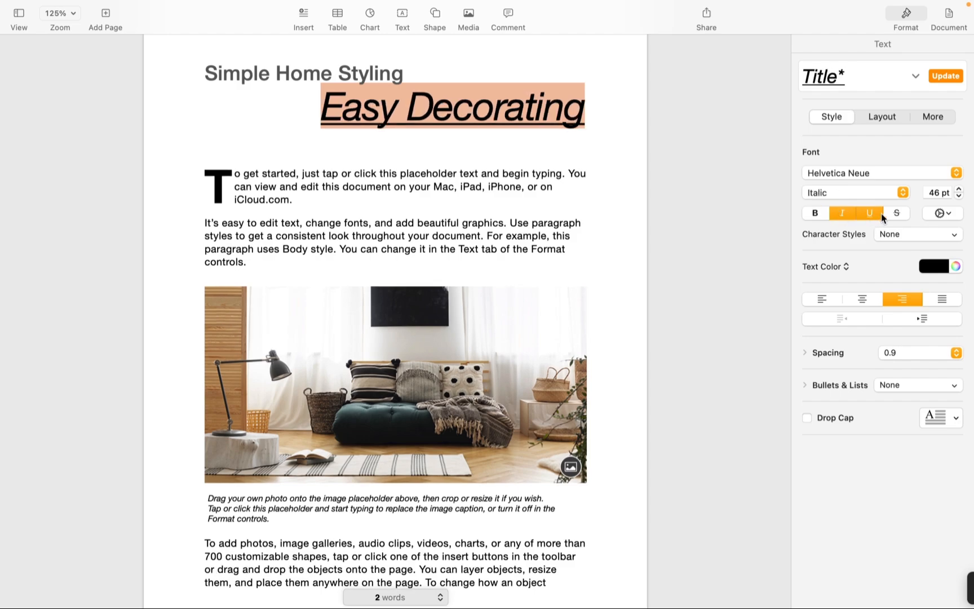
{"action": "left_click", "coordinate": [872, 213]}
{"action": "left_click", "coordinate": [850, 215]}
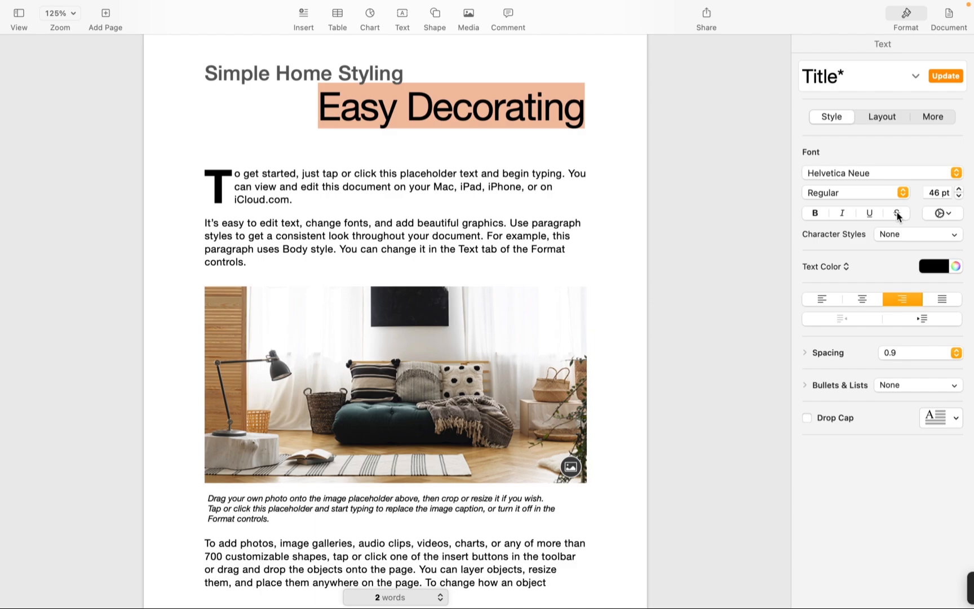
Format the "Easy Decorating" title as bold italic.
{"action": "left_click", "coordinate": [840, 212]}
{"action": "left_click", "coordinate": [817, 213]}
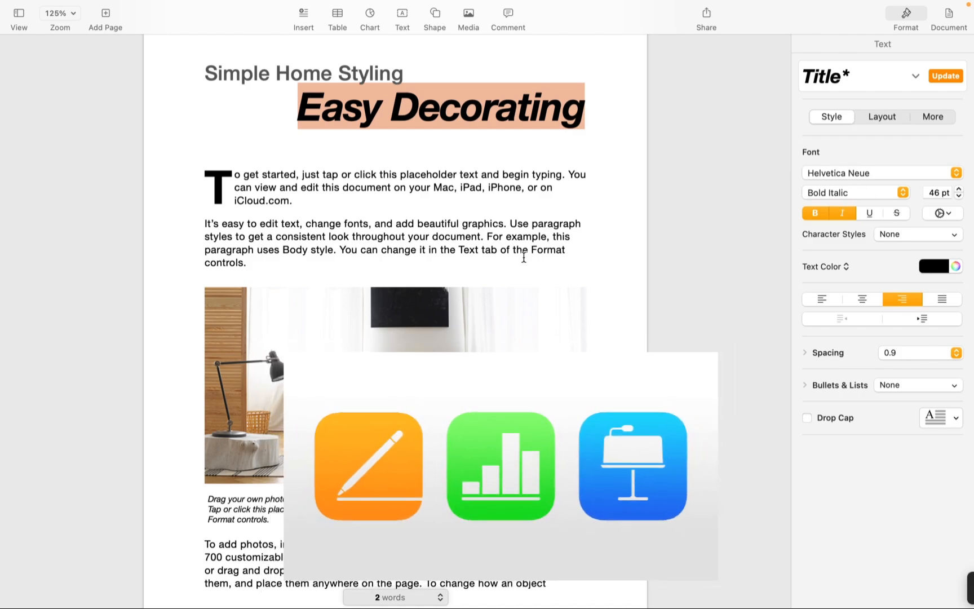
{"action": "mouse_move", "coordinate": [119, 2]}
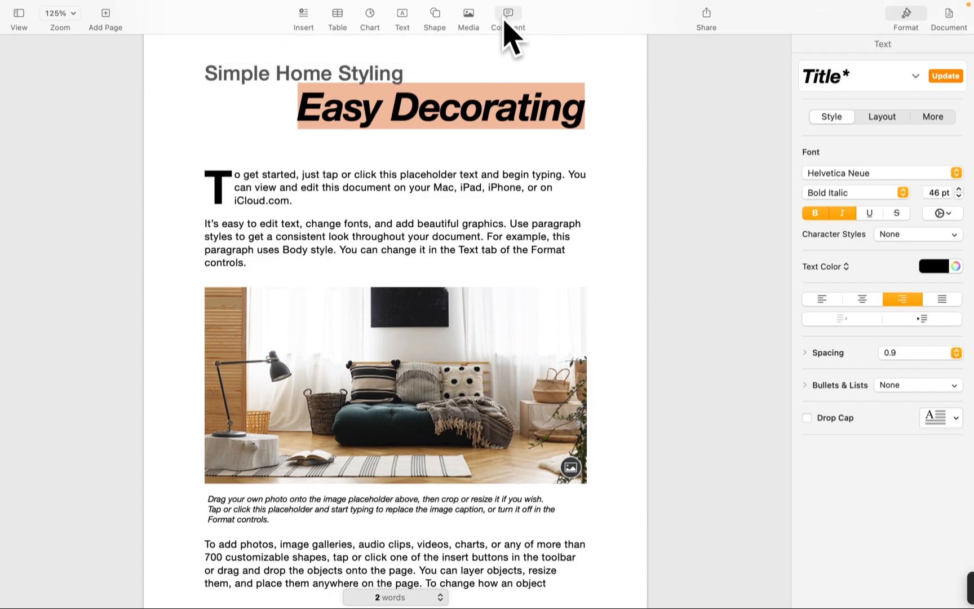
Align the "Easy Decorating" title to the left and deselect it.
{"action": "scroll", "coordinate": [363, 175], "scroll_direction": "up", "scroll_amount": 2}
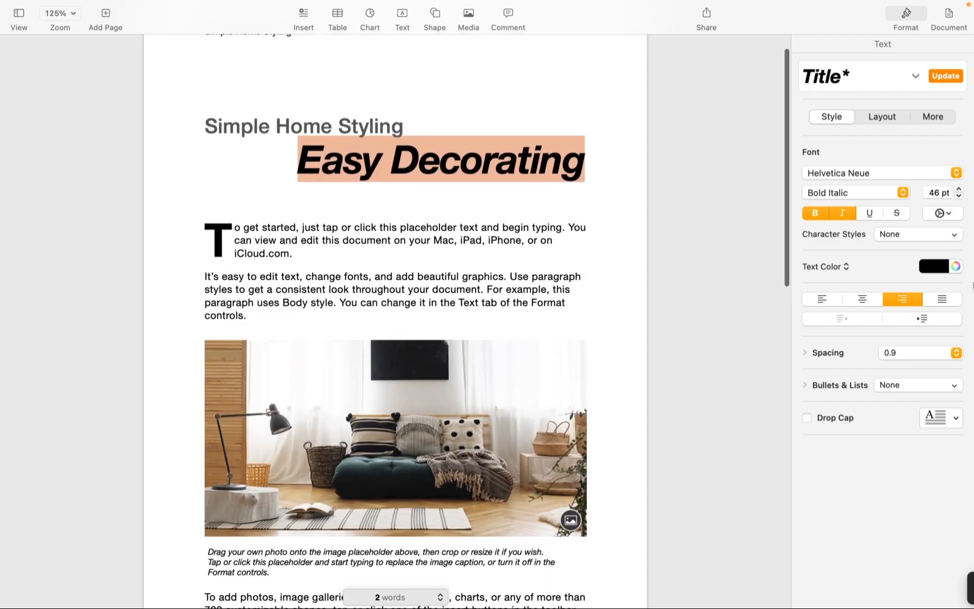
{"action": "left_click", "coordinate": [822, 299]}
{"action": "left_click", "coordinate": [555, 196]}
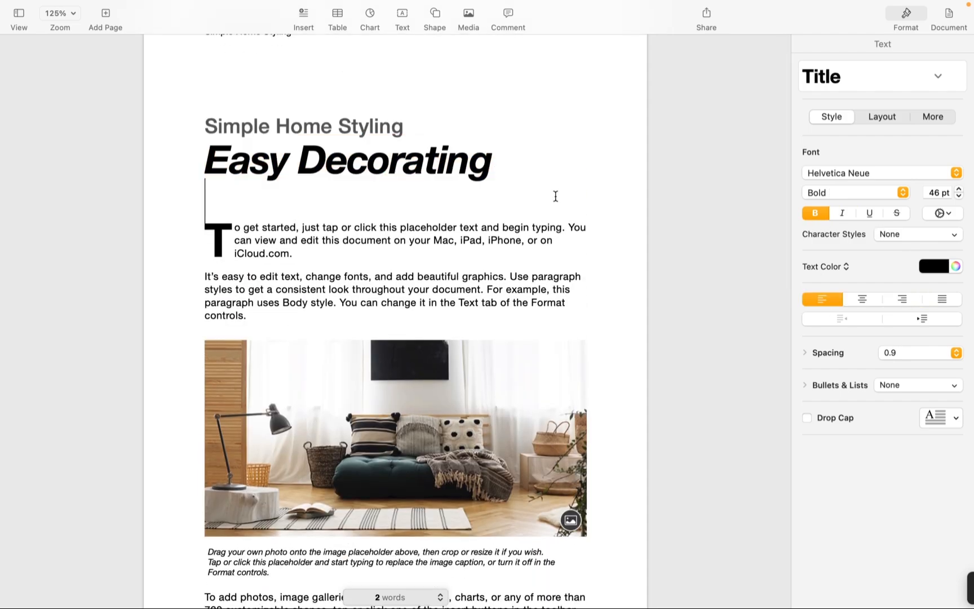
Show the page thumbnails and go to page 2 of the document.
{"action": "mouse_move", "coordinate": [226, 6]}
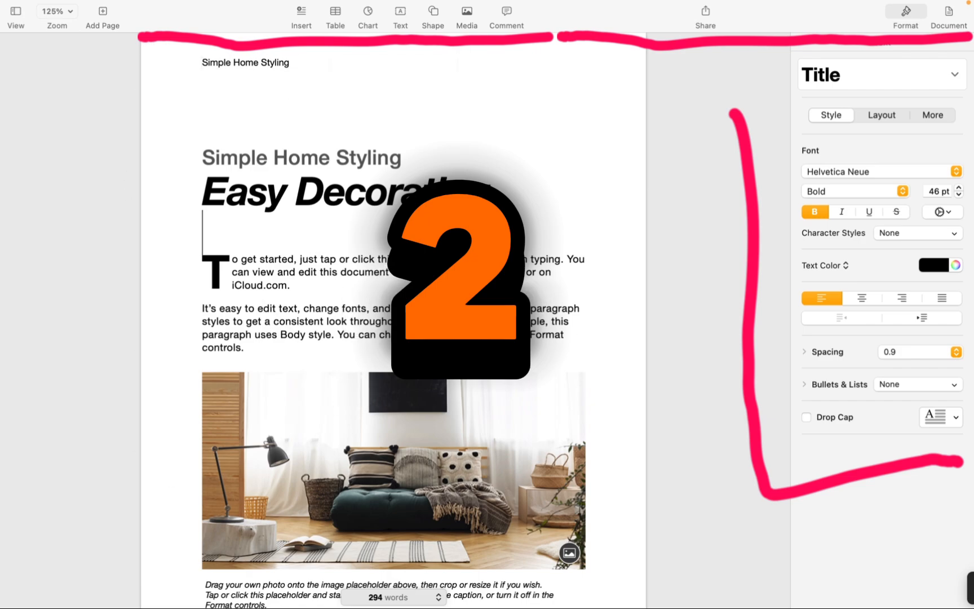
{"action": "mouse_move", "coordinate": [225, 5]}
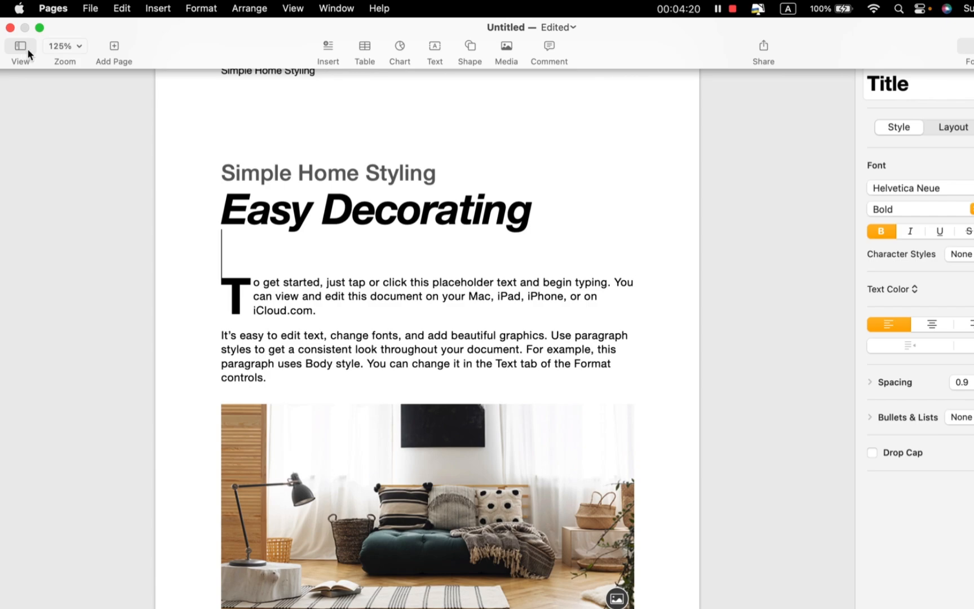
{"action": "left_click", "coordinate": [20, 49]}
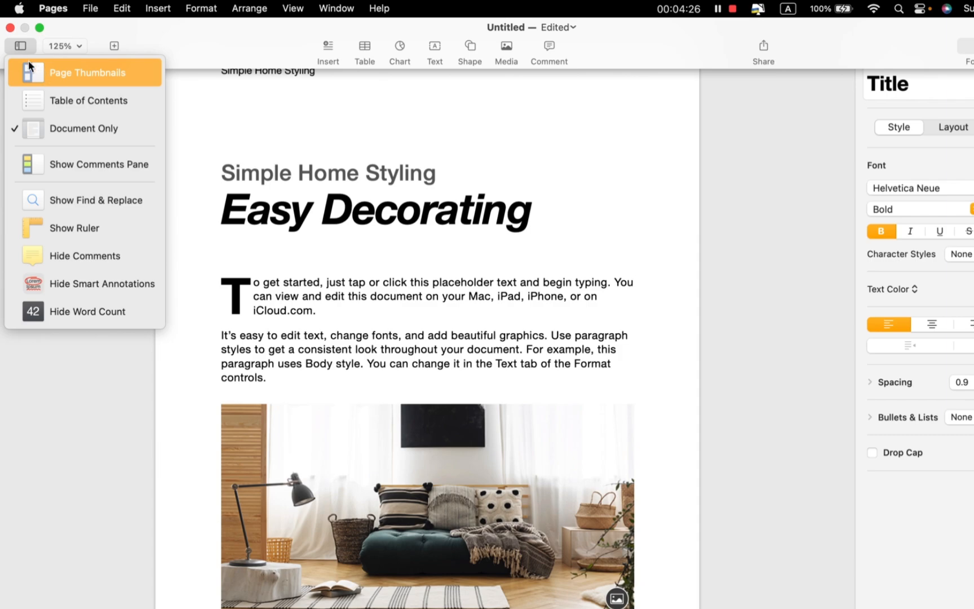
{"action": "left_click", "coordinate": [79, 79]}
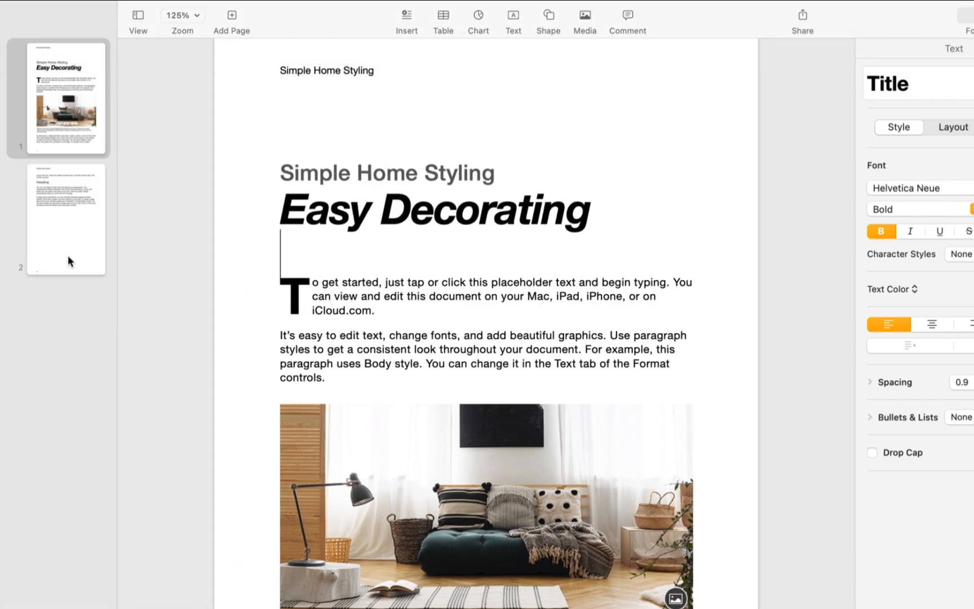
{"action": "left_click", "coordinate": [68, 256]}
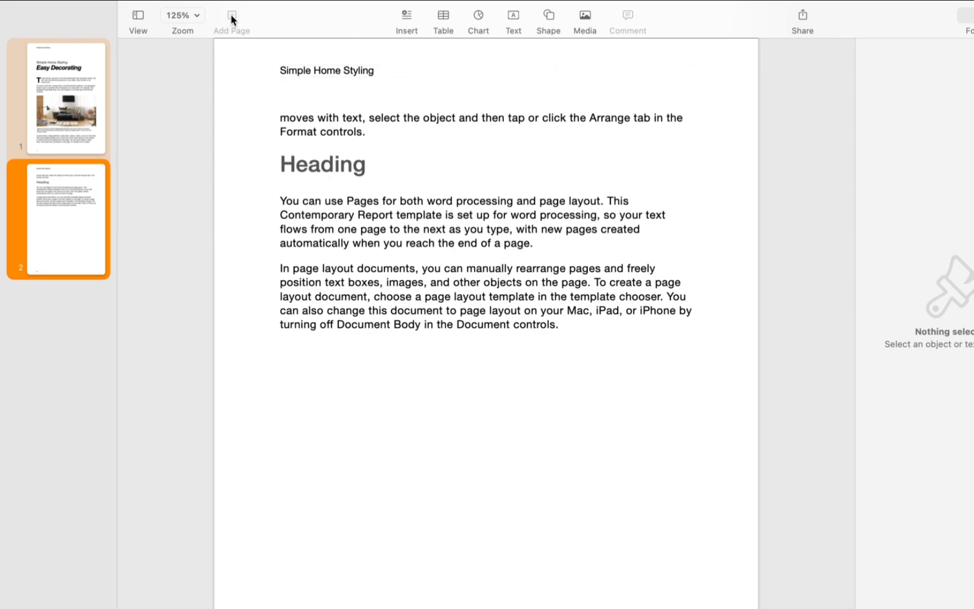
Show the ruler above the document and deselect the text.
{"action": "left_click", "coordinate": [138, 16]}
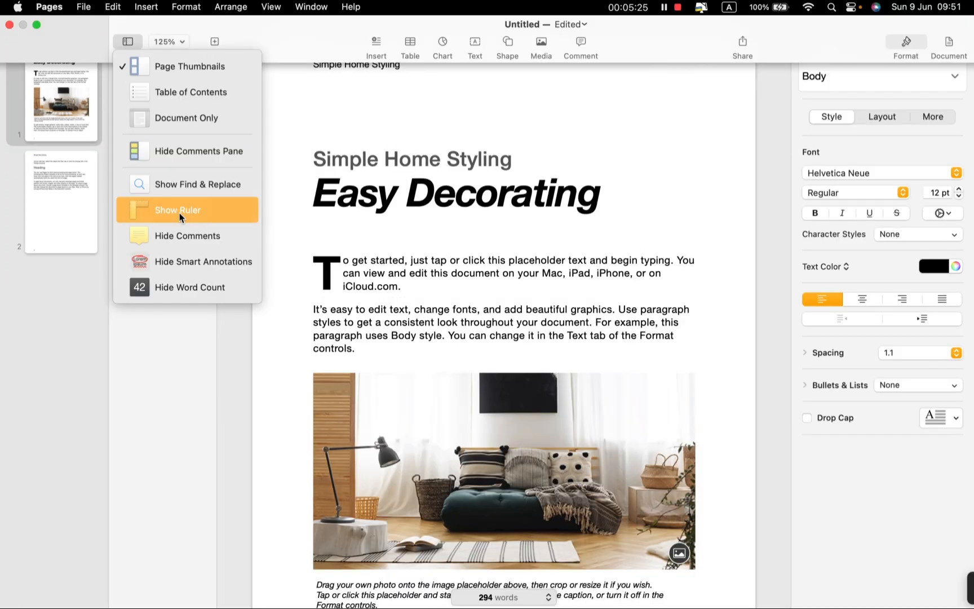
{"action": "left_click", "coordinate": [180, 213]}
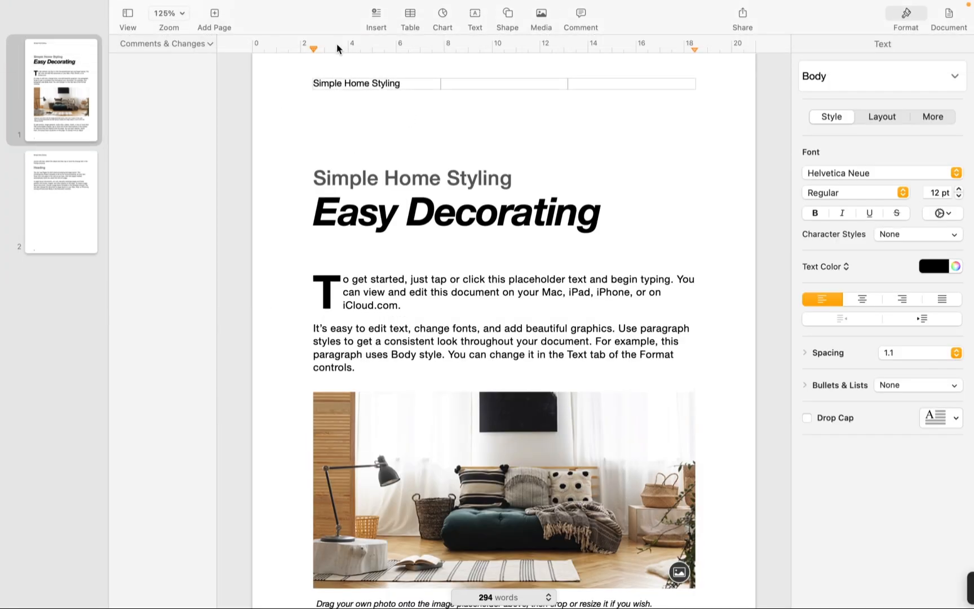
{"action": "left_click_drag", "start_coordinate": [314, 49], "coordinate": [679, 49]}
{"action": "left_click", "coordinate": [297, 80]}
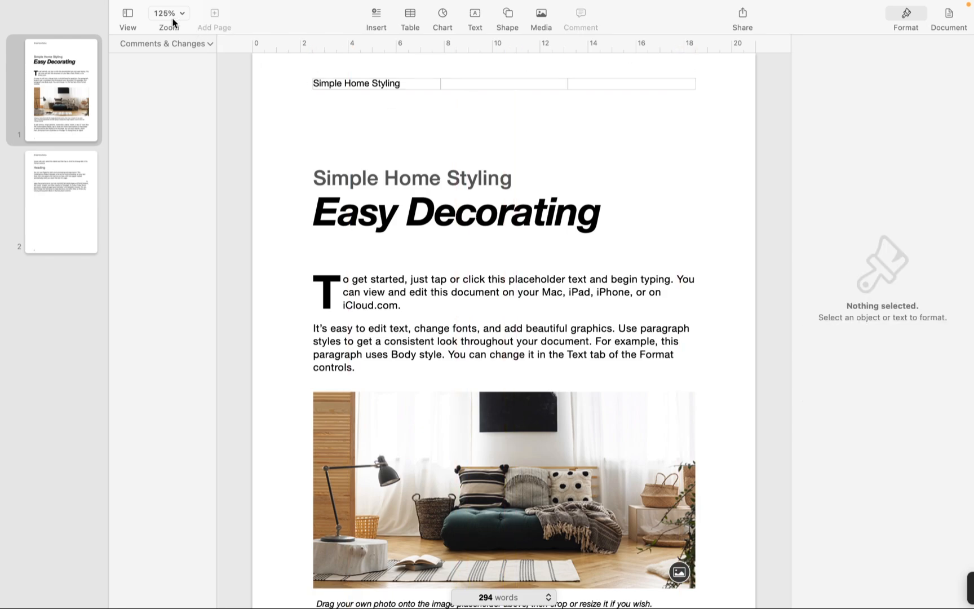
Switch the document view to Document Only.
{"action": "left_click", "coordinate": [127, 14]}
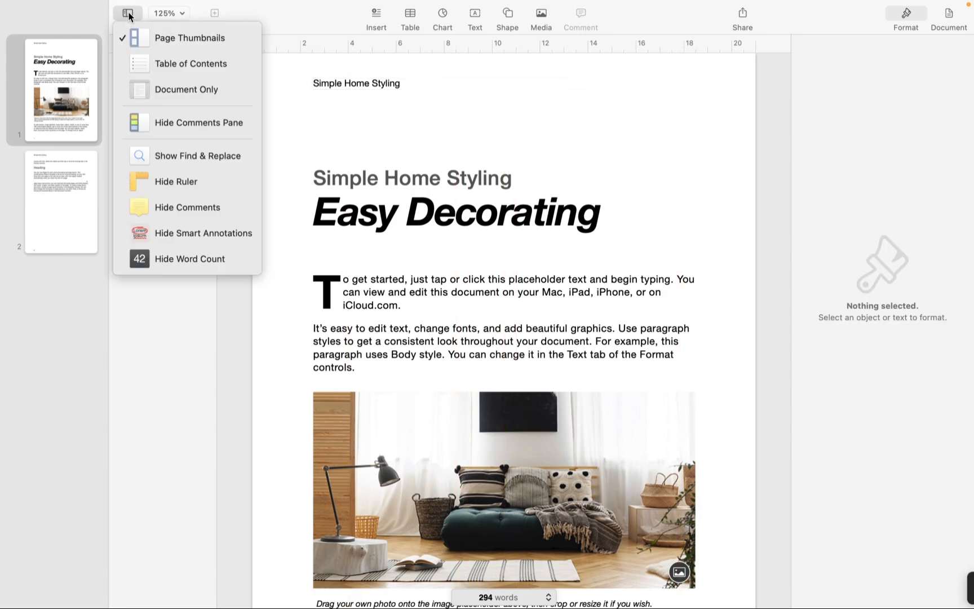
{"action": "left_click", "coordinate": [185, 91]}
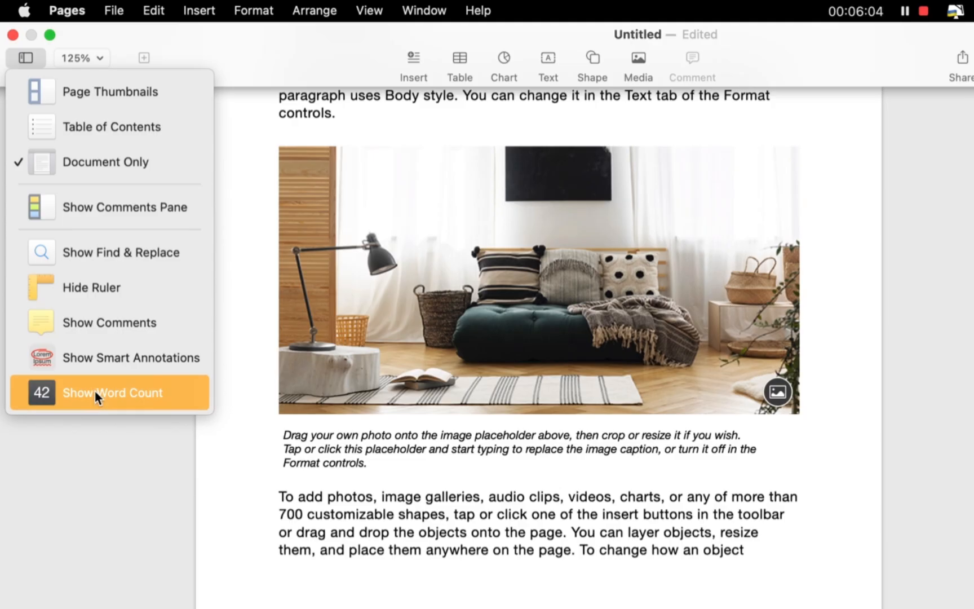
Show the word count and check it for the Heading section's text on page 2 and for the whole document.
{"action": "left_click", "coordinate": [94, 392]}
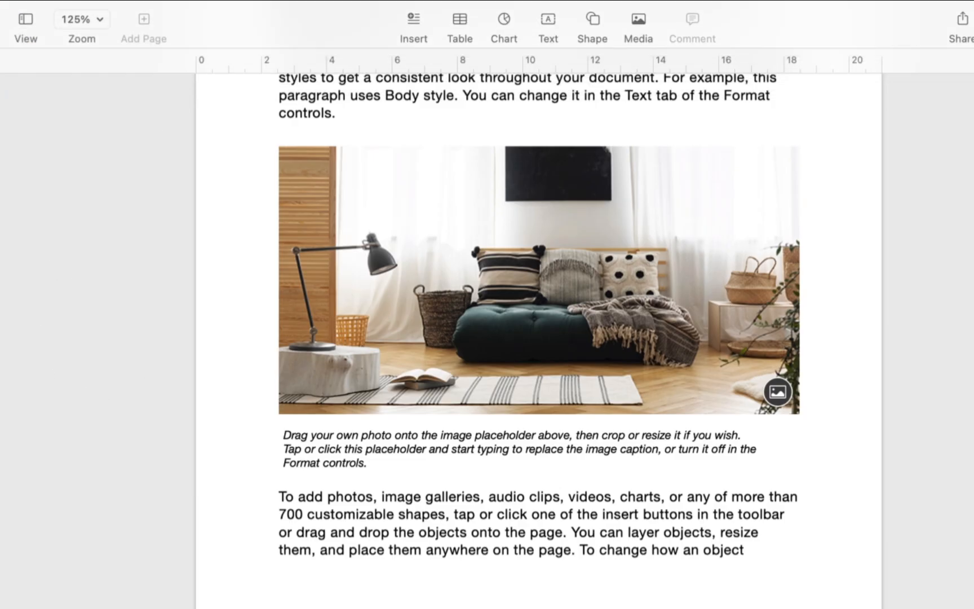
{"action": "scroll", "coordinate": [384, 591], "scroll_direction": "down", "scroll_amount": 6}
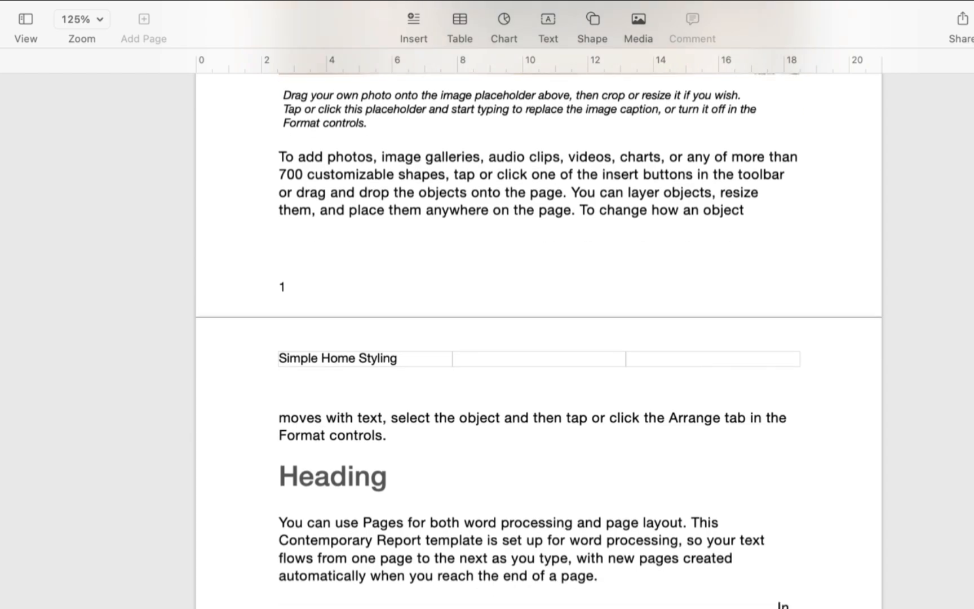
{"action": "triple_click", "coordinate": [384, 592]}
{"action": "left_click_drag", "start_coordinate": [384, 591], "coordinate": [401, 442]}
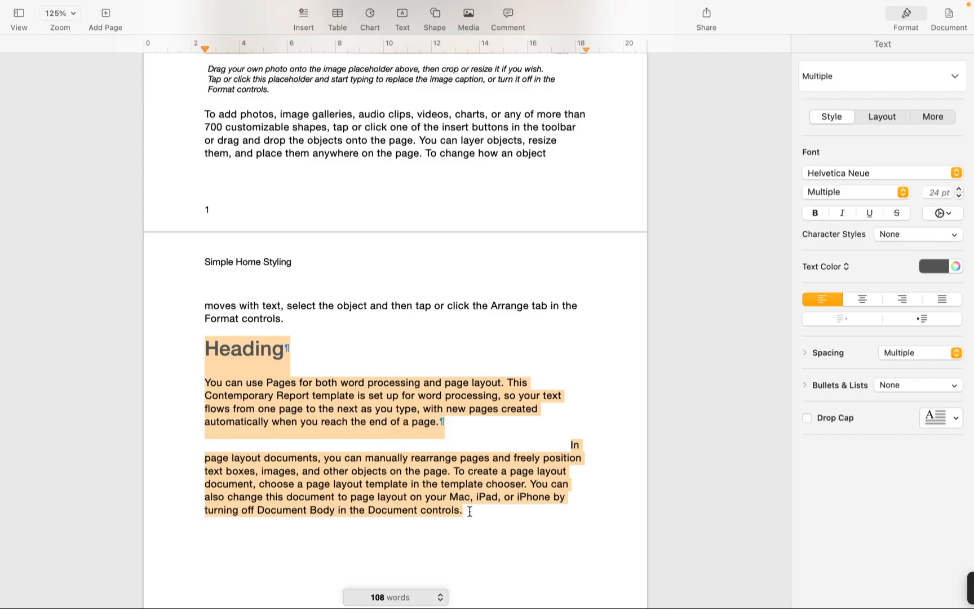
{"action": "left_click", "coordinate": [467, 510]}
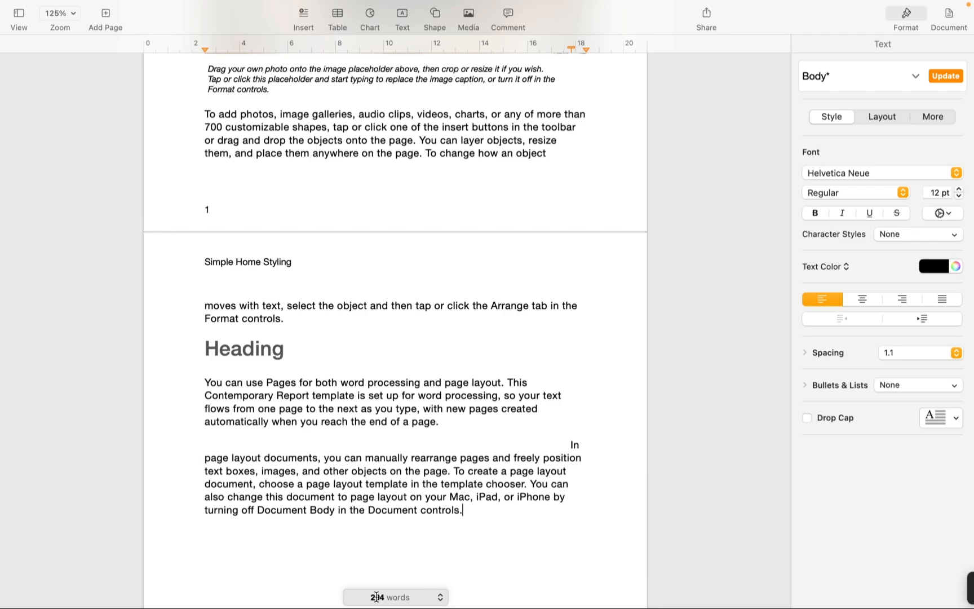
{"action": "scroll", "coordinate": [306, 302], "scroll_direction": "up", "scroll_amount": 10}
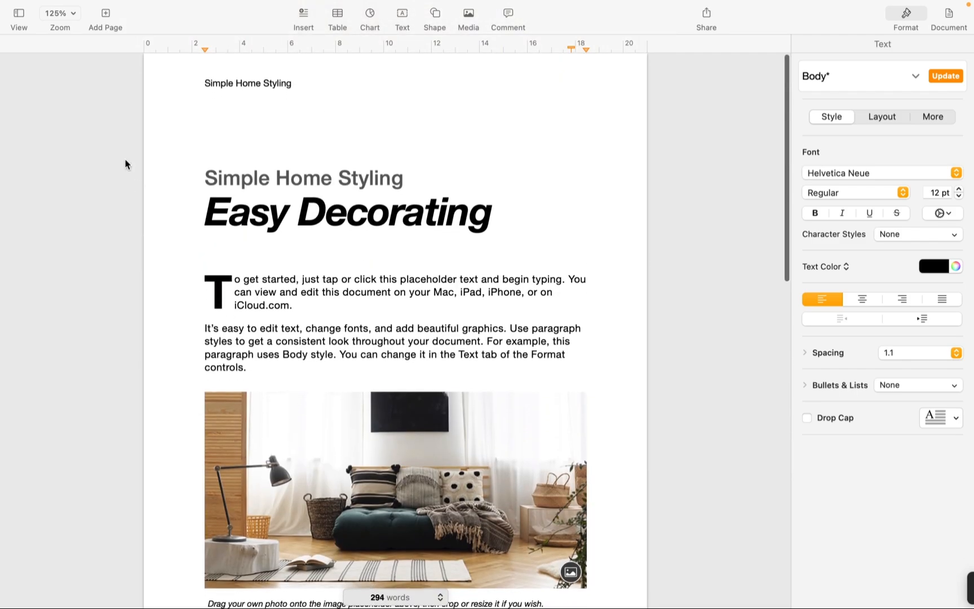
{"action": "scroll", "coordinate": [241, 240], "scroll_direction": "down", "scroll_amount": 15}
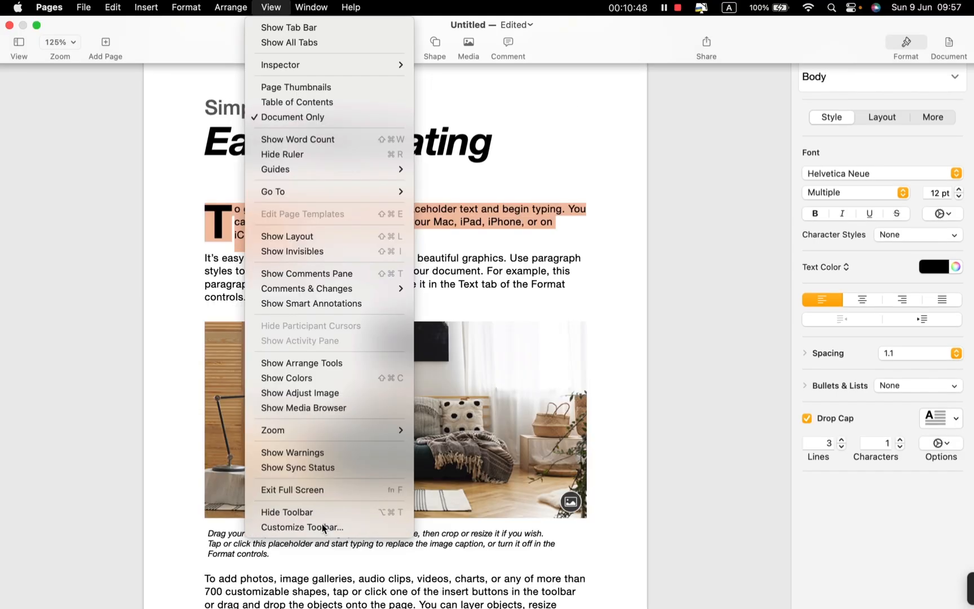
Open toolbar customization and try to add the Forward item to the toolbar.
{"action": "left_click", "coordinate": [322, 527]}
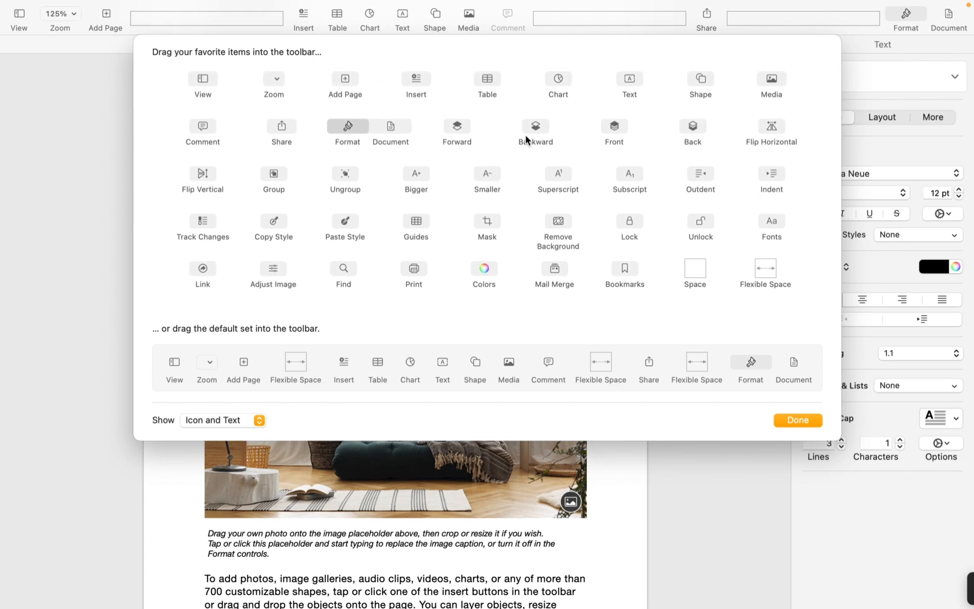
{"action": "left_click_drag", "start_coordinate": [457, 126], "coordinate": [825, 35]}
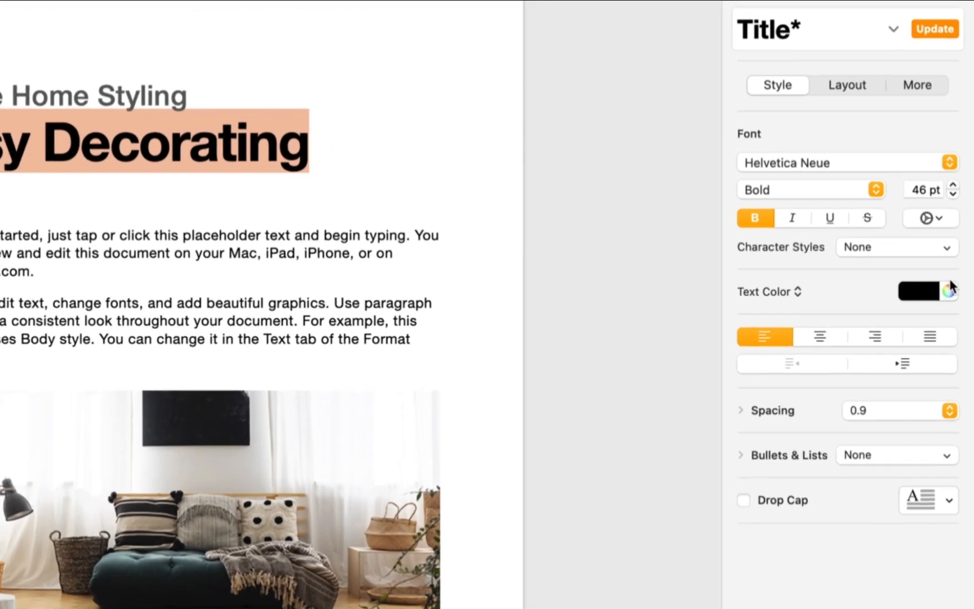
Open the text color wheel for the "Easy Decorating" title, enlarge its window and lighten the title to light gray.
{"action": "left_click", "coordinate": [955, 266]}
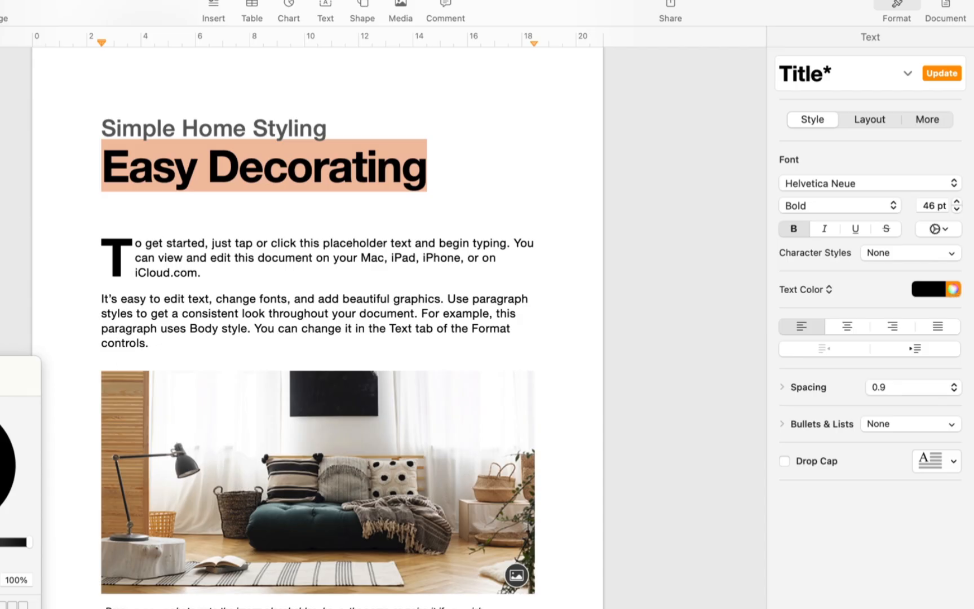
{"action": "left_click_drag", "start_coordinate": [1, 366], "coordinate": [609, 98]}
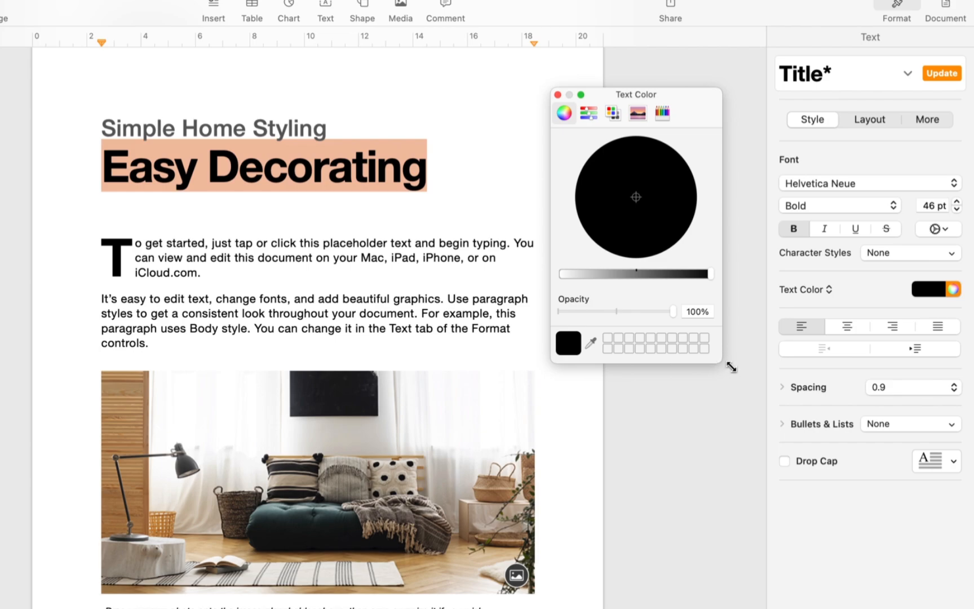
{"action": "left_click_drag", "start_coordinate": [731, 366], "coordinate": [824, 420]}
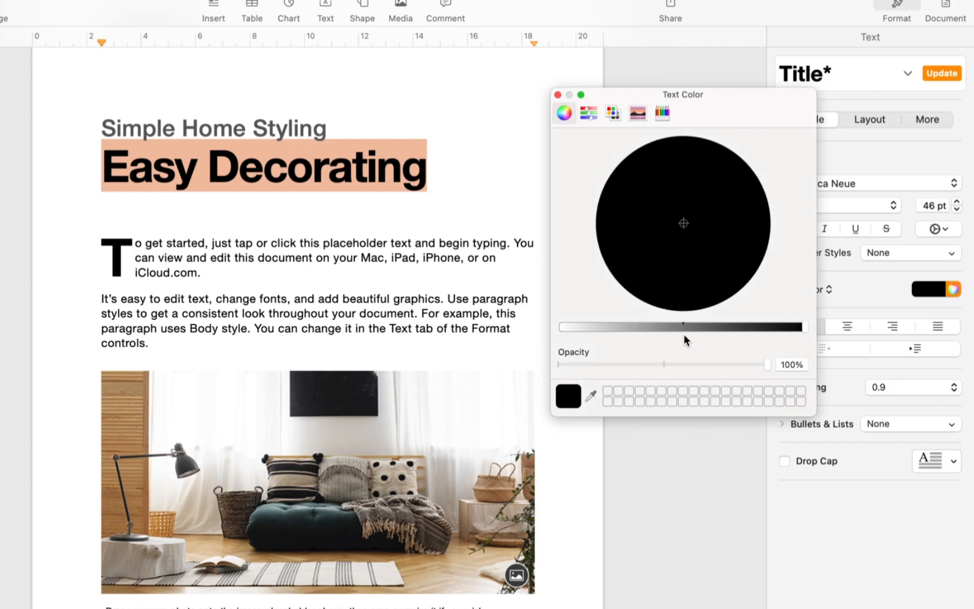
{"action": "left_click", "coordinate": [785, 326]}
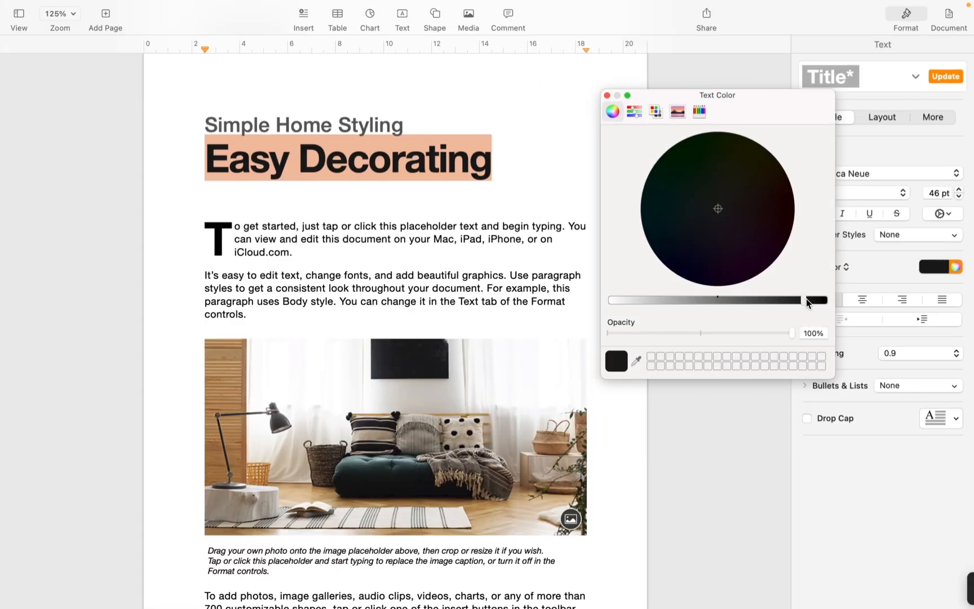
{"action": "left_click_drag", "start_coordinate": [807, 303], "coordinate": [642, 303]}
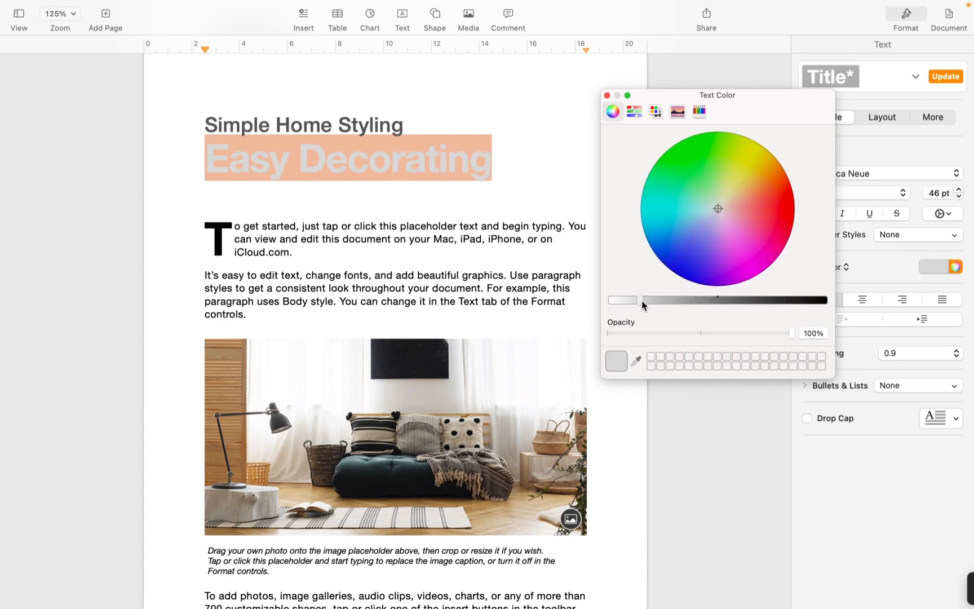
Look through the color sliders, Apple palette, image palettes and pencils, and return to the color wheel.
{"action": "left_click", "coordinate": [634, 111]}
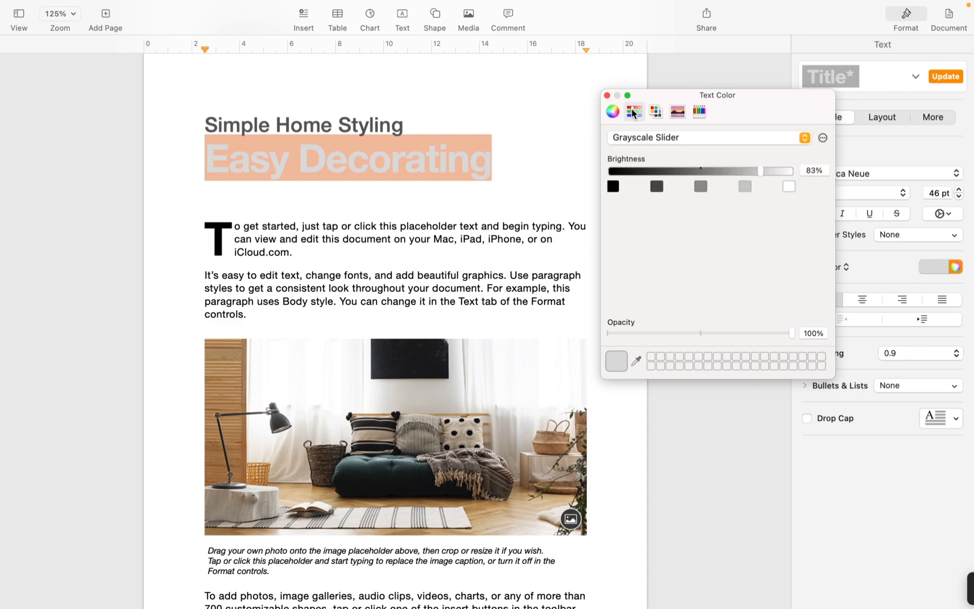
{"action": "left_click", "coordinate": [655, 111]}
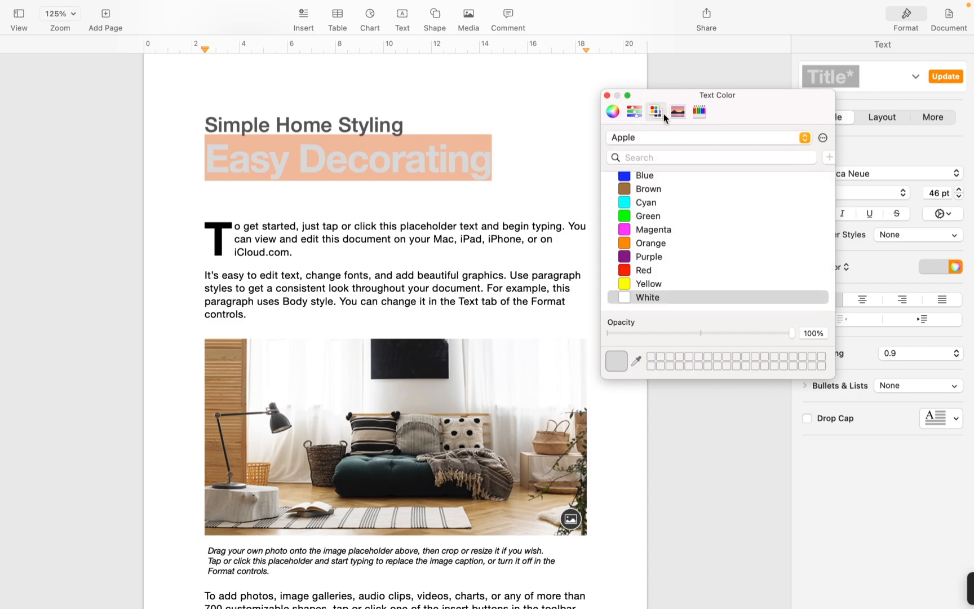
{"action": "scroll", "coordinate": [643, 217], "scroll_direction": "down", "scroll_amount": 1}
{"action": "scroll", "coordinate": [643, 219], "scroll_direction": "up", "scroll_amount": 1}
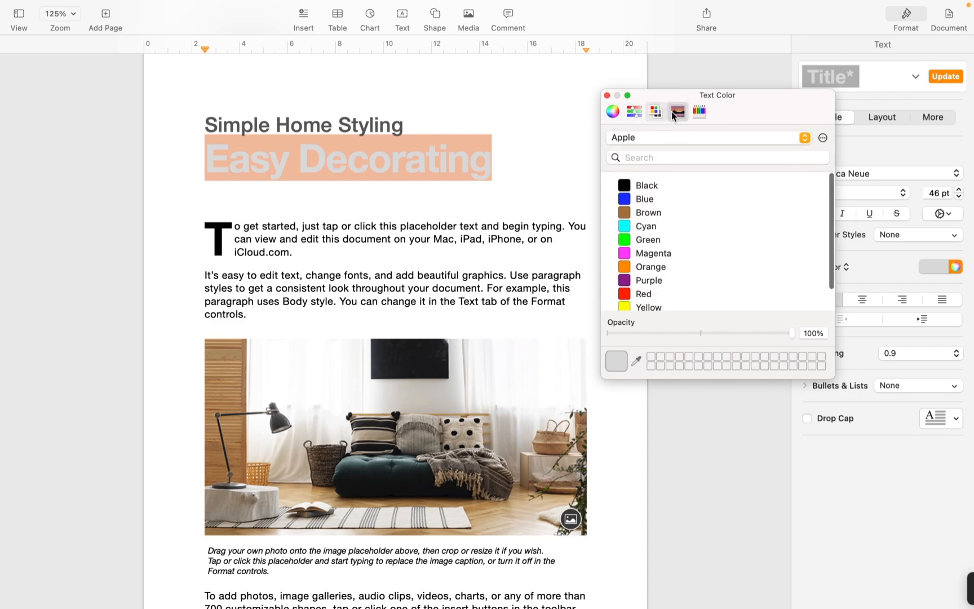
{"action": "left_click", "coordinate": [677, 111]}
{"action": "left_click", "coordinate": [699, 111]}
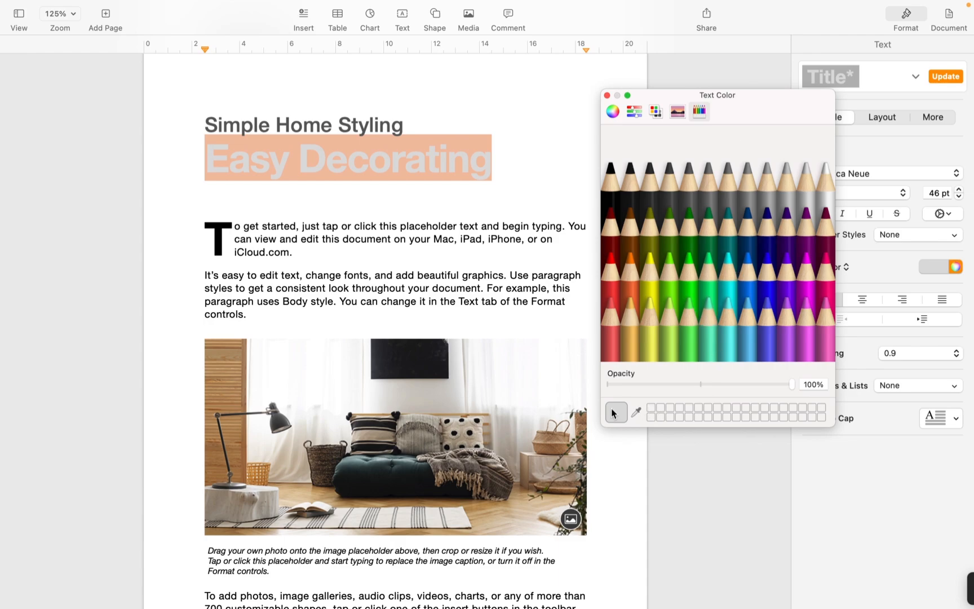
{"action": "left_click", "coordinate": [613, 112]}
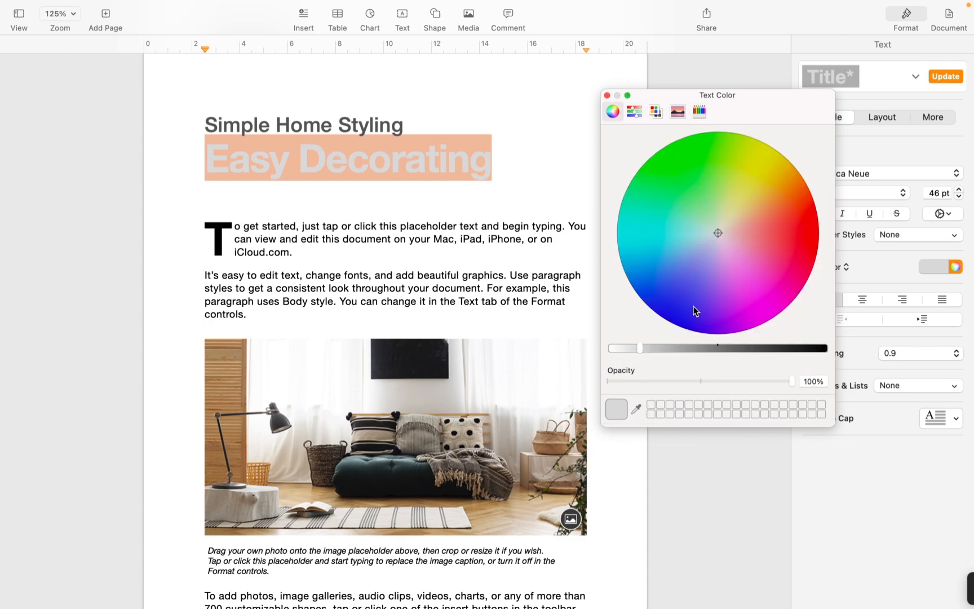
Try several hues on the color wheel and set the "Easy Decorating" title's text color to medium blue.
{"action": "left_click", "coordinate": [697, 285]}
{"action": "left_click", "coordinate": [696, 244]}
{"action": "left_click", "coordinate": [711, 190]}
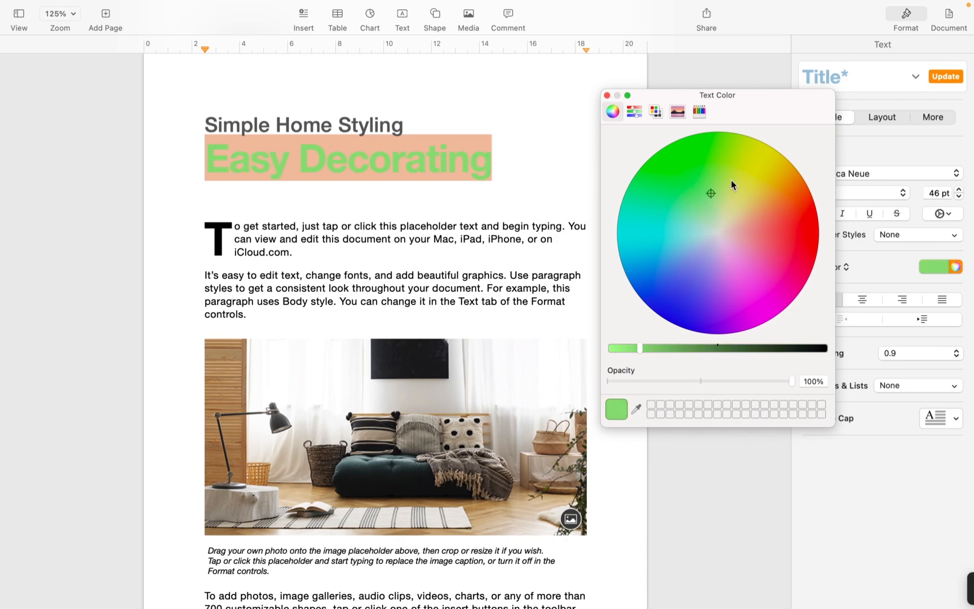
{"action": "left_click", "coordinate": [715, 181]}
{"action": "left_click", "coordinate": [759, 197]}
{"action": "left_click", "coordinate": [705, 212]}
{"action": "left_click", "coordinate": [714, 257]}
{"action": "left_click", "coordinate": [731, 266]}
{"action": "left_click", "coordinate": [716, 255]}
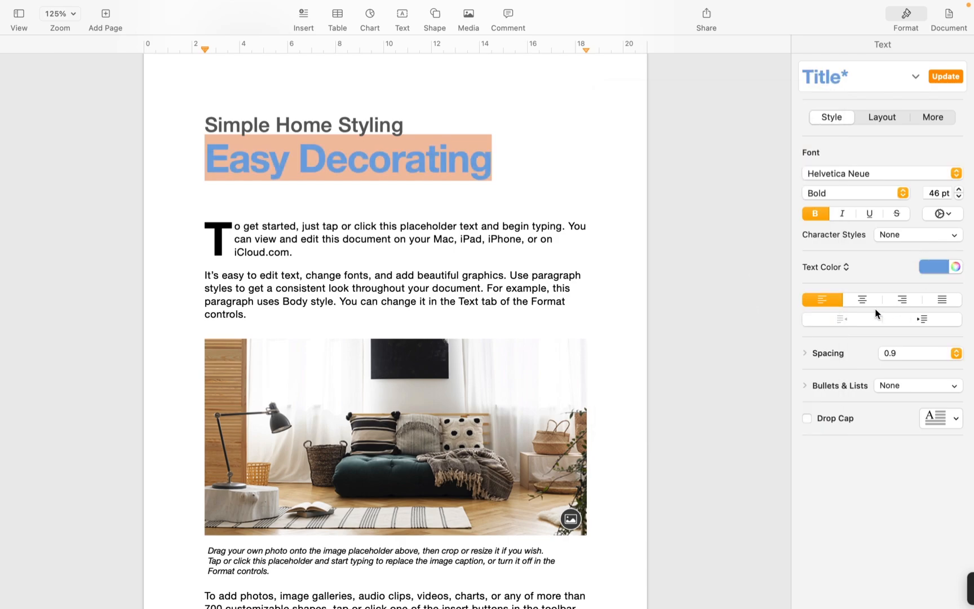
Try the center, left and right alignments on the "Easy Decorating" title.
{"action": "left_click", "coordinate": [864, 297]}
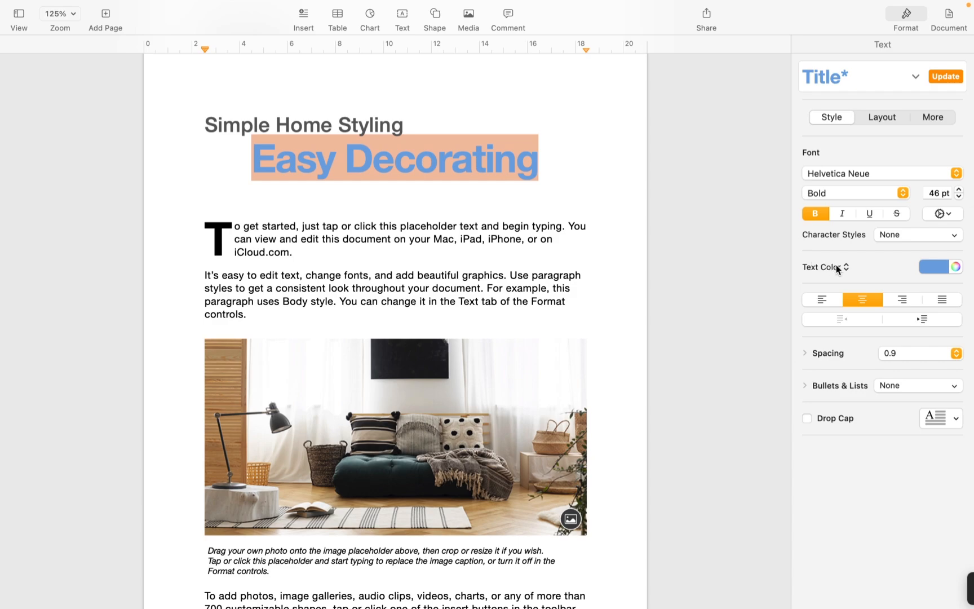
{"action": "left_click", "coordinate": [832, 304]}
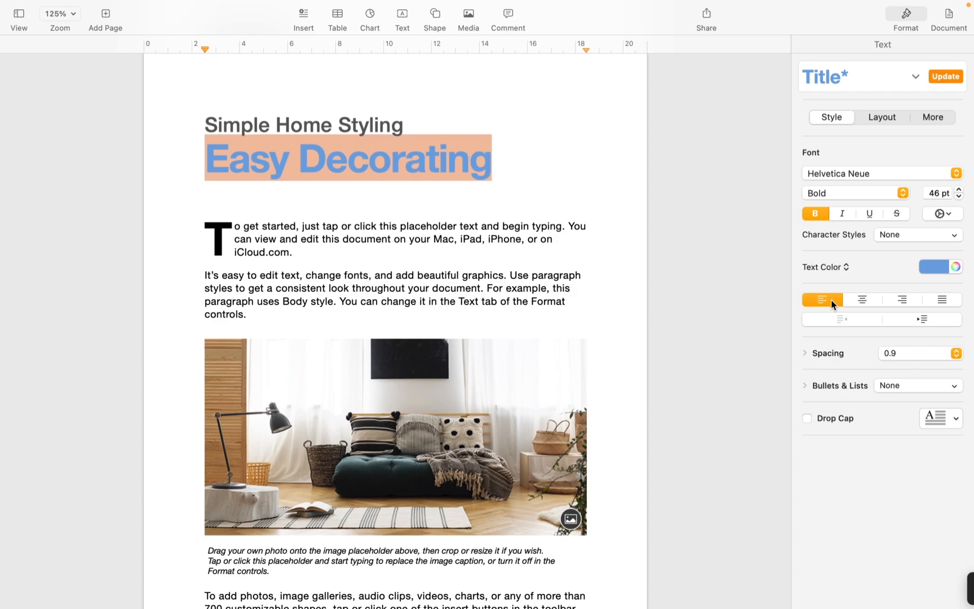
{"action": "left_click", "coordinate": [862, 302]}
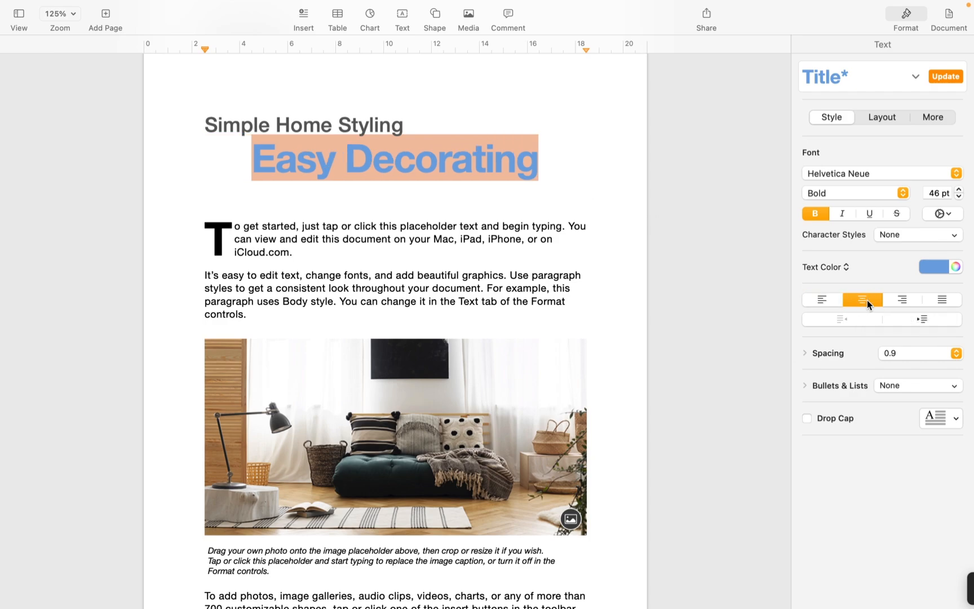
{"action": "left_click", "coordinate": [901, 298]}
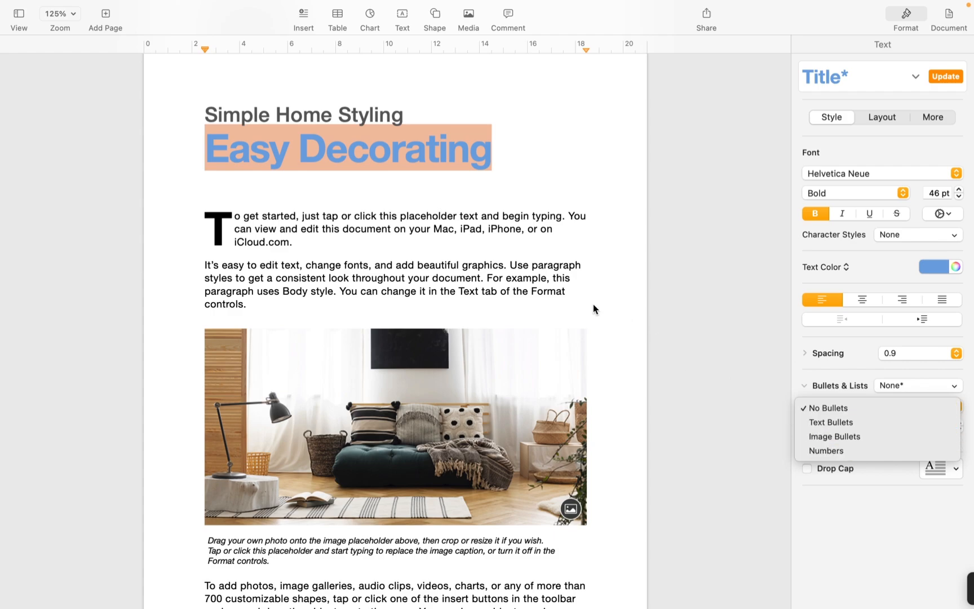
Format the "It's easy to edit text" paragraph as a numbered list item using the Numbers style.
{"action": "left_click", "coordinate": [565, 292]}
{"action": "triple_click", "coordinate": [567, 291]}
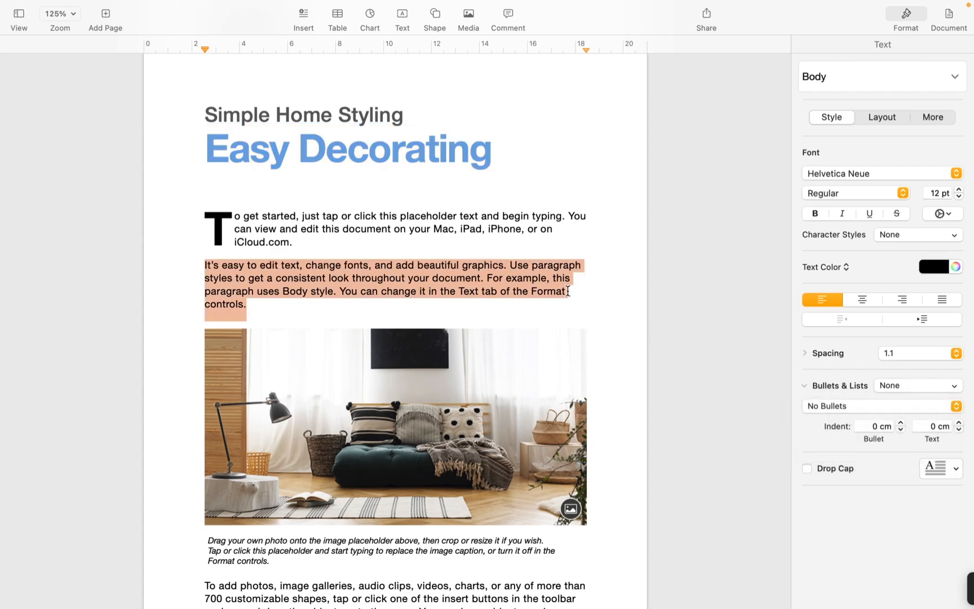
{"action": "left_click", "coordinate": [860, 405]}
{"action": "left_click", "coordinate": [830, 451]}
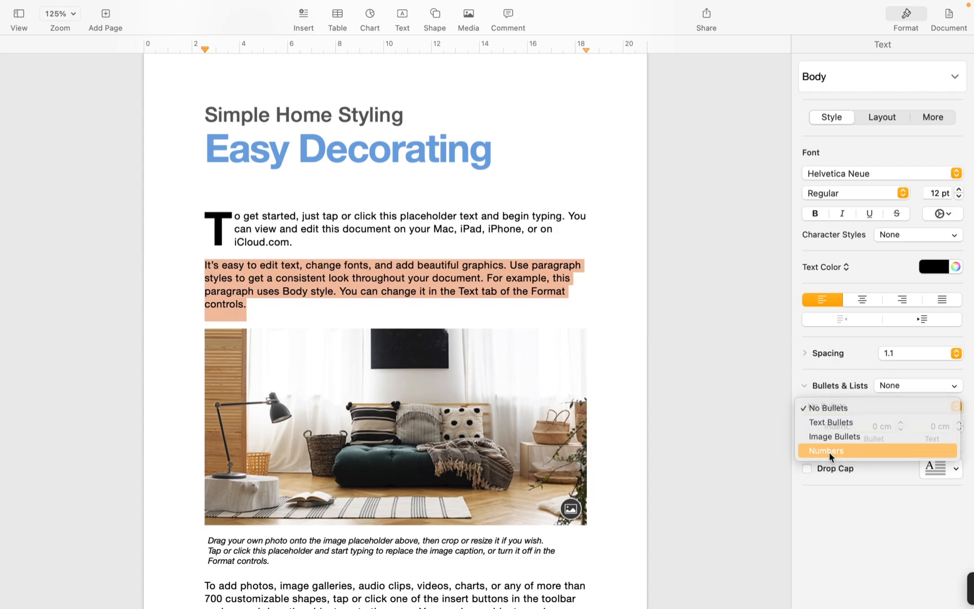
{"action": "left_click", "coordinate": [211, 263]}
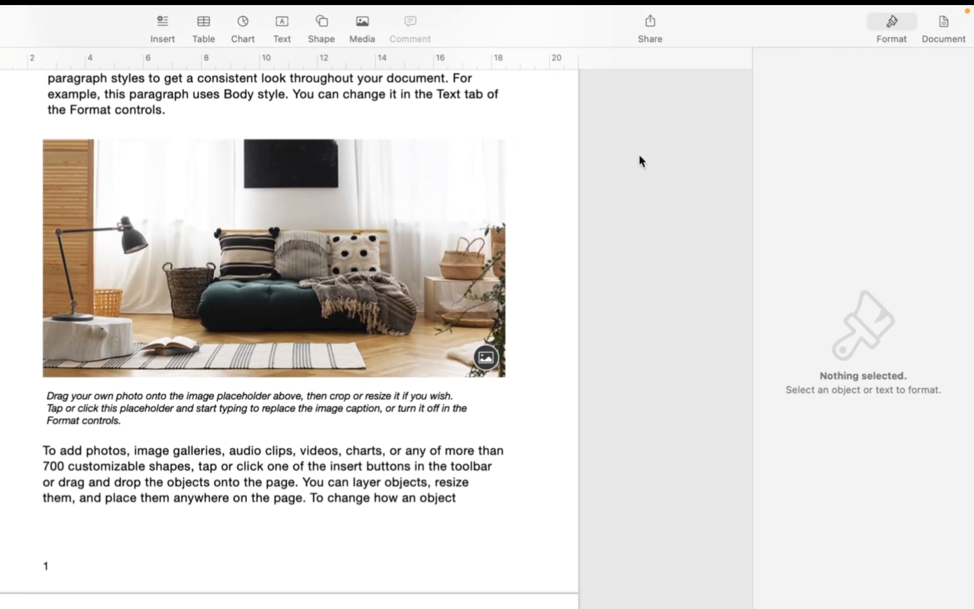
Select the living-room image to view its style options, and select the paragraph below its caption.
{"action": "left_click", "coordinate": [394, 369]}
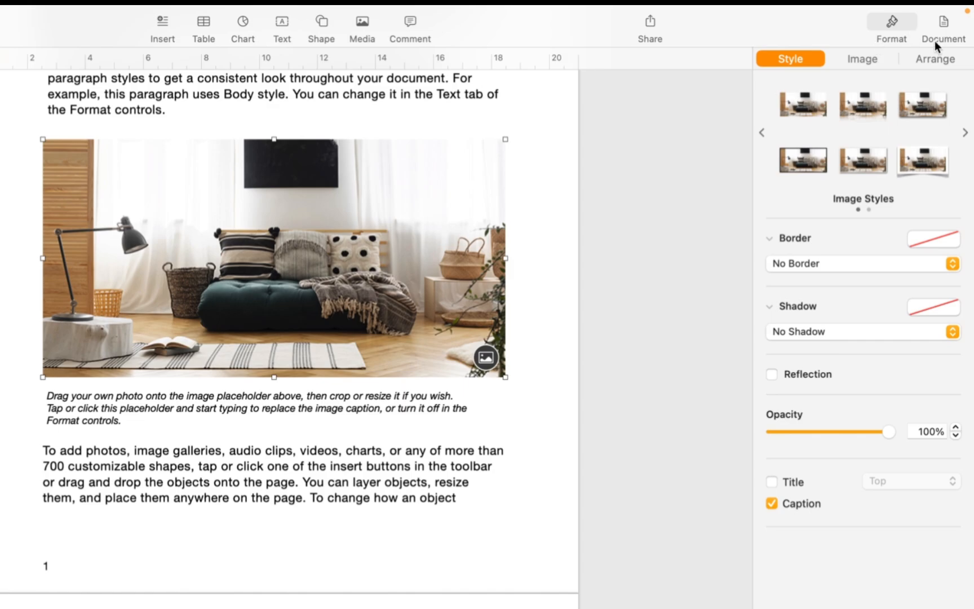
{"action": "triple_click", "coordinate": [468, 450]}
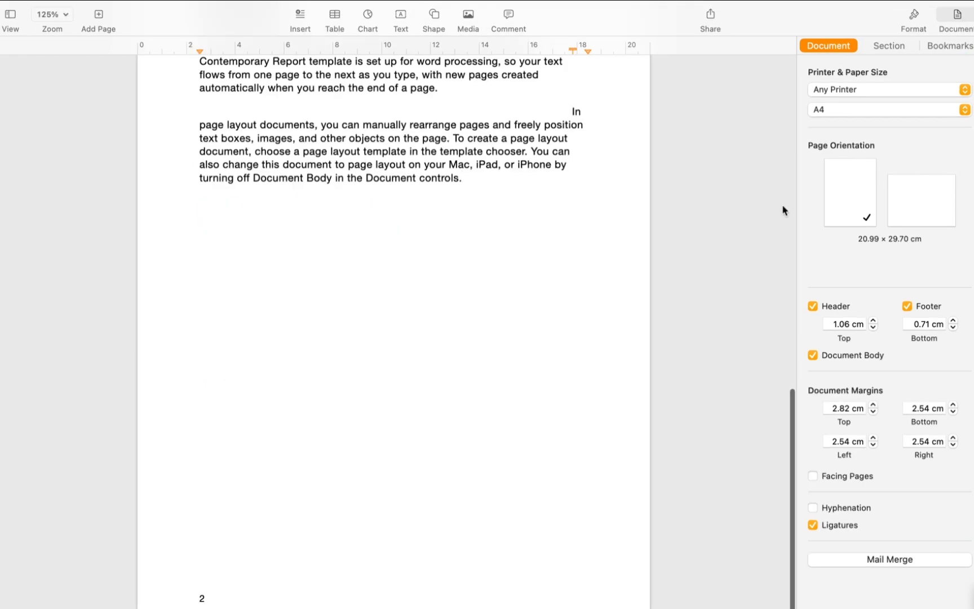
Switch the document's page orientation to landscape and compare the layout with portrait.
{"action": "left_click", "coordinate": [916, 217]}
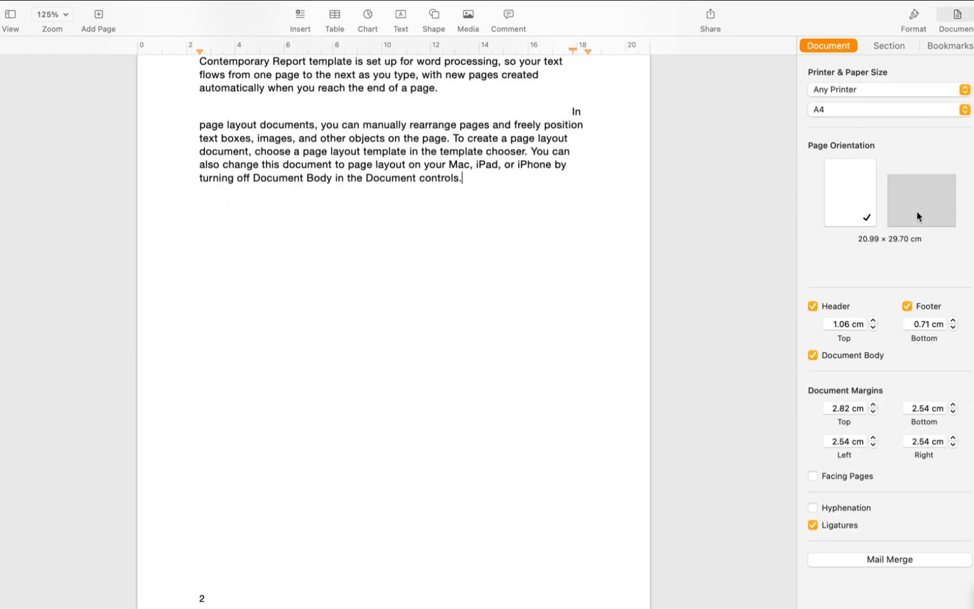
{"action": "scroll", "coordinate": [392, 240], "scroll_direction": "up", "scroll_amount": 10}
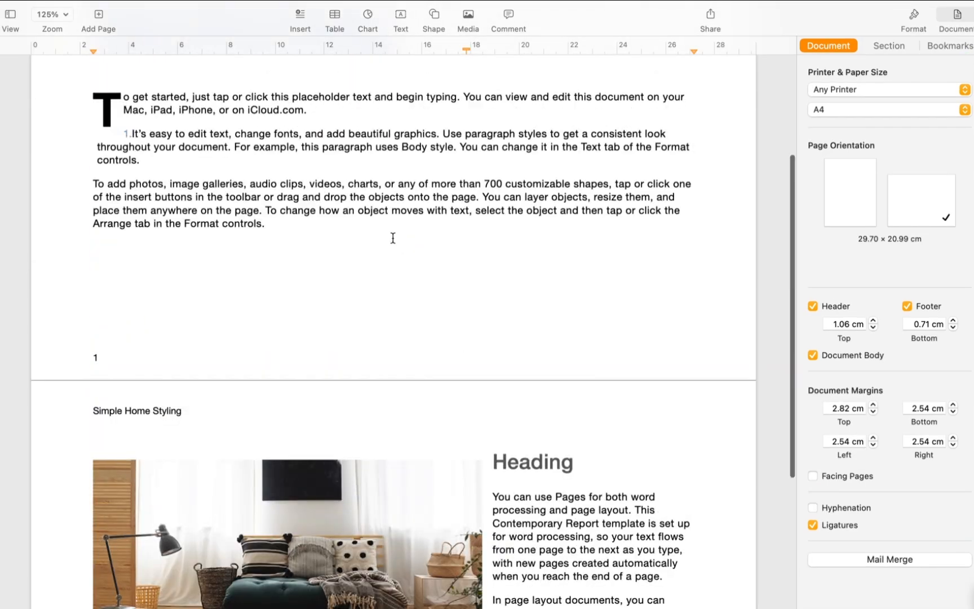
{"action": "left_click", "coordinate": [840, 183]}
{"action": "left_click", "coordinate": [928, 202]}
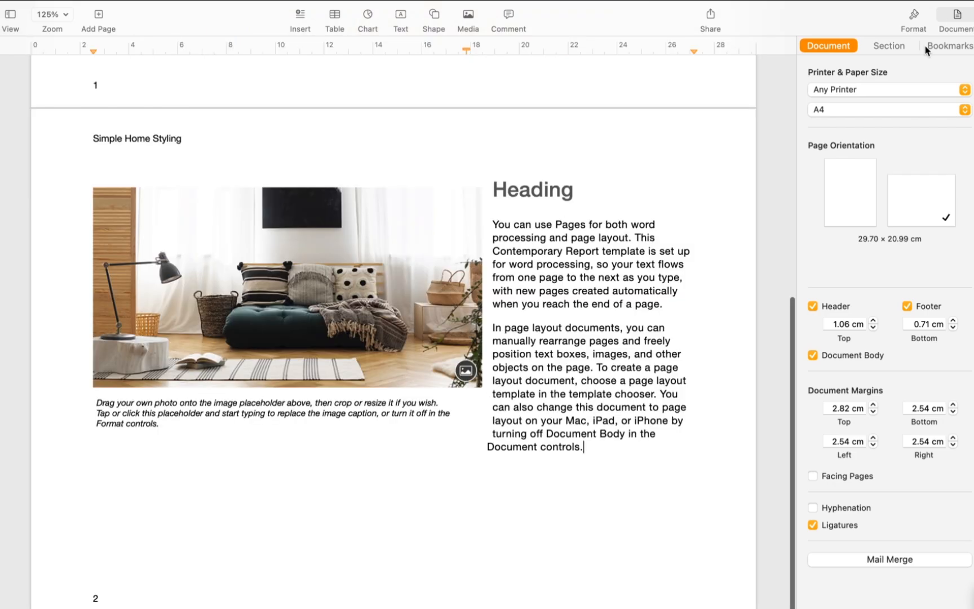
{"action": "left_click", "coordinate": [956, 20]}
{"action": "left_click", "coordinate": [956, 20]}
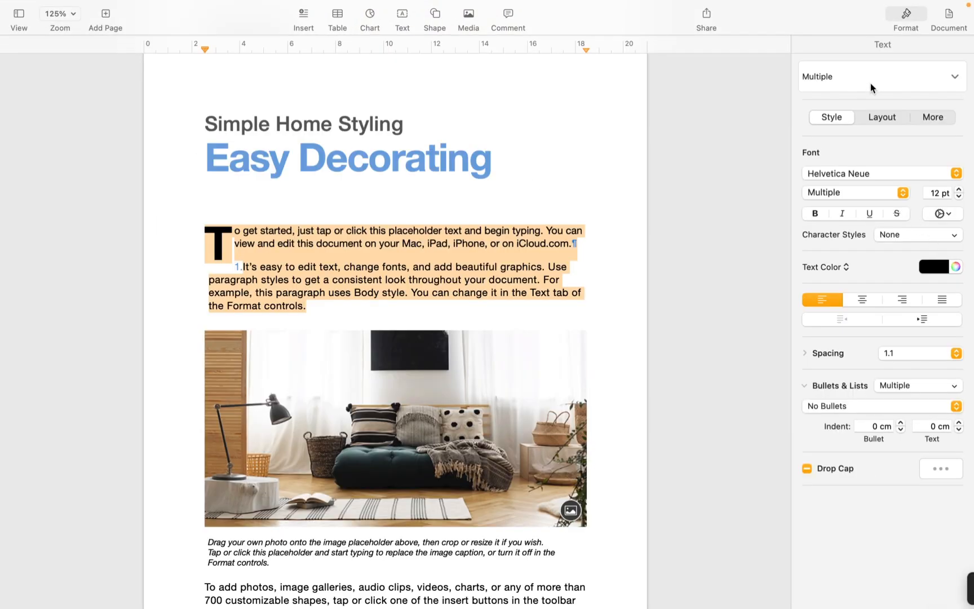
Lay out the two selected opening paragraphs in three columns.
{"action": "left_click", "coordinate": [884, 115]}
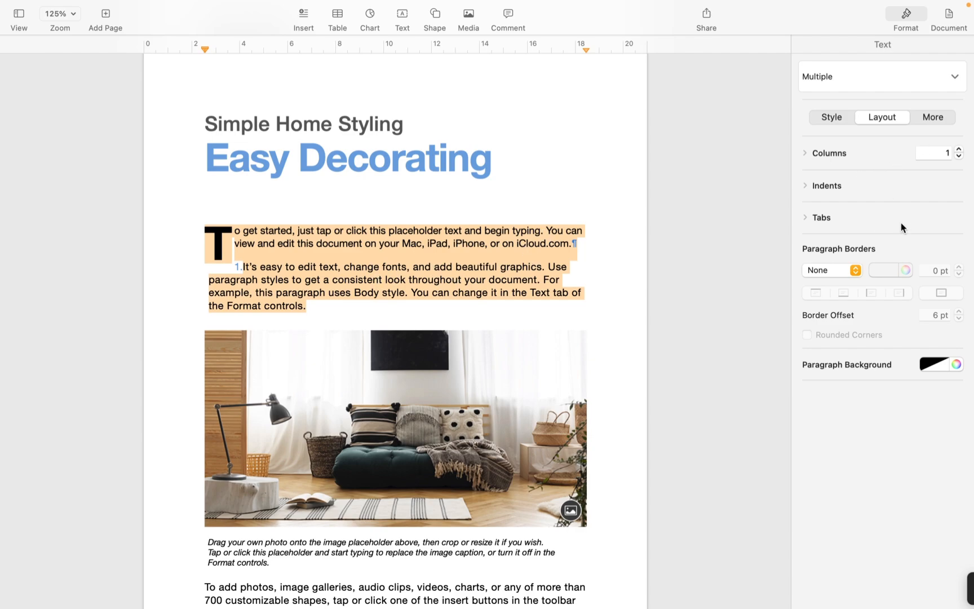
{"action": "left_click", "coordinate": [959, 150]}
{"action": "left_click", "coordinate": [959, 149]}
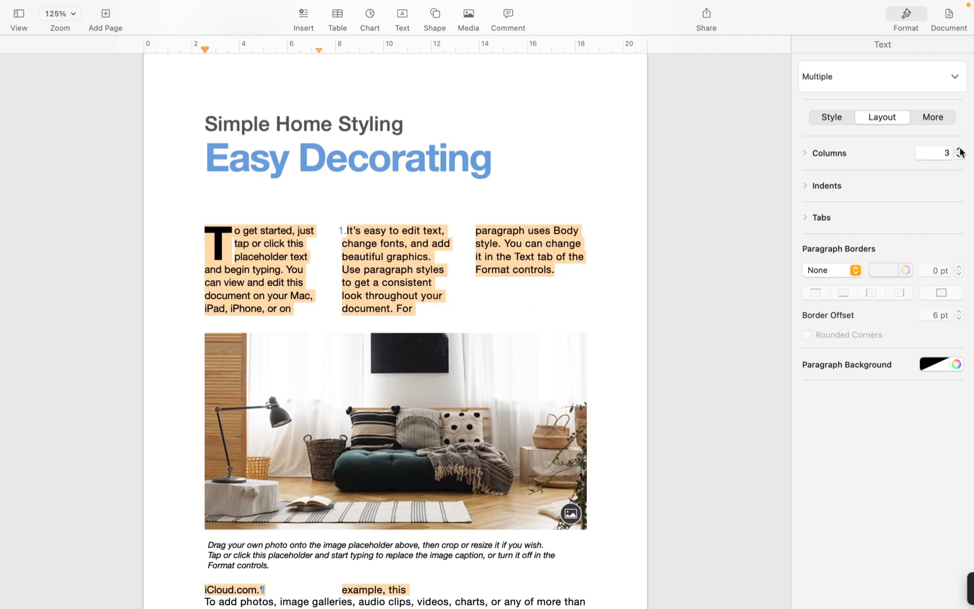
{"action": "left_click", "coordinate": [959, 149]}
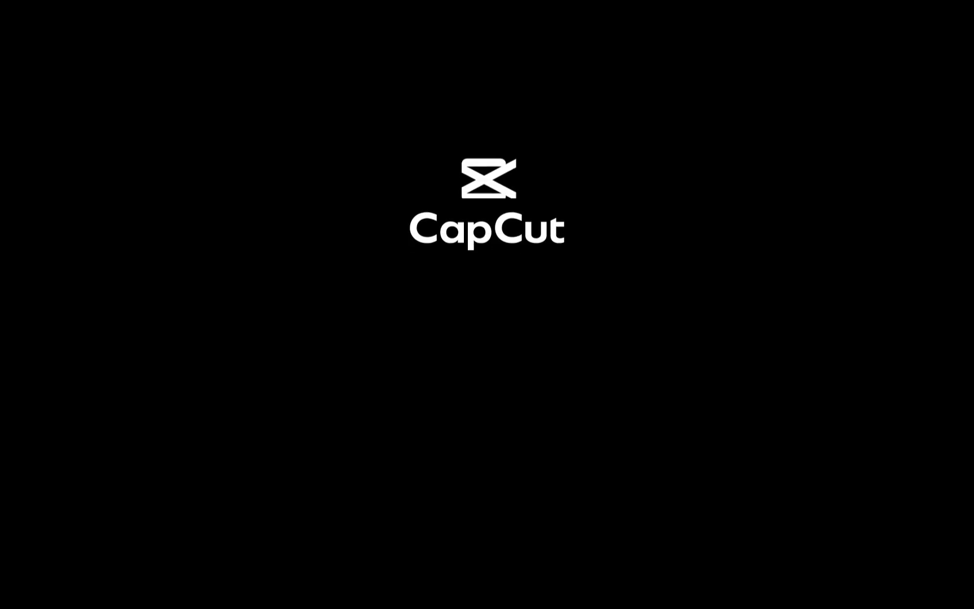